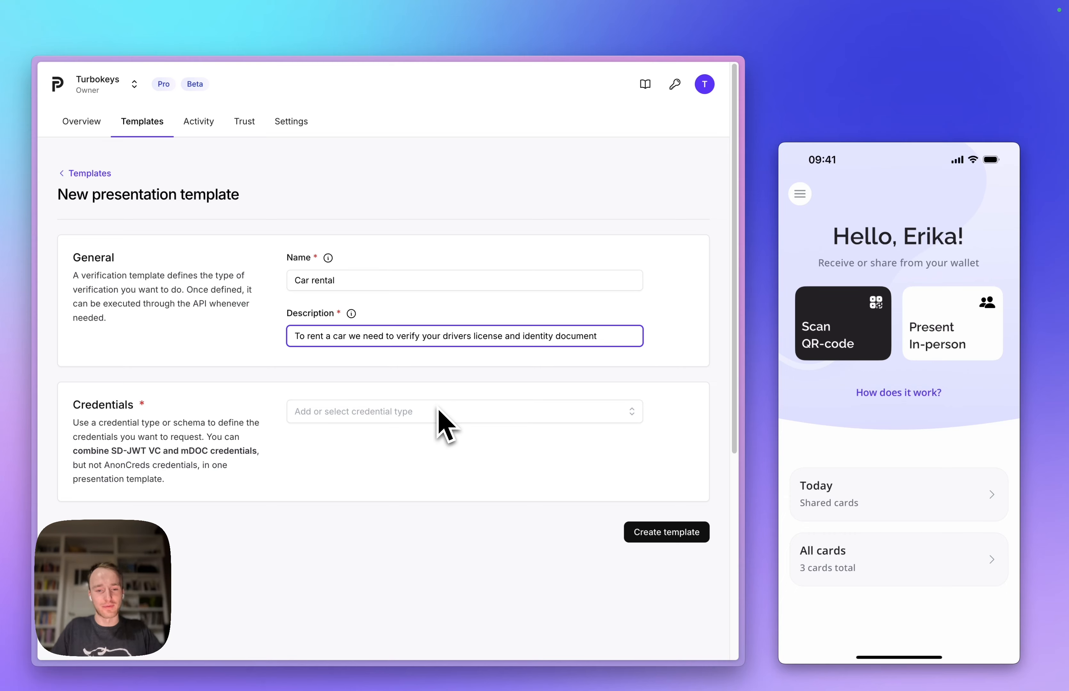
# Add the external mDOC credential type org.iso.18013.5.1.mDL to the template and name its request "Drivers License".
pyautogui.click(440, 412)
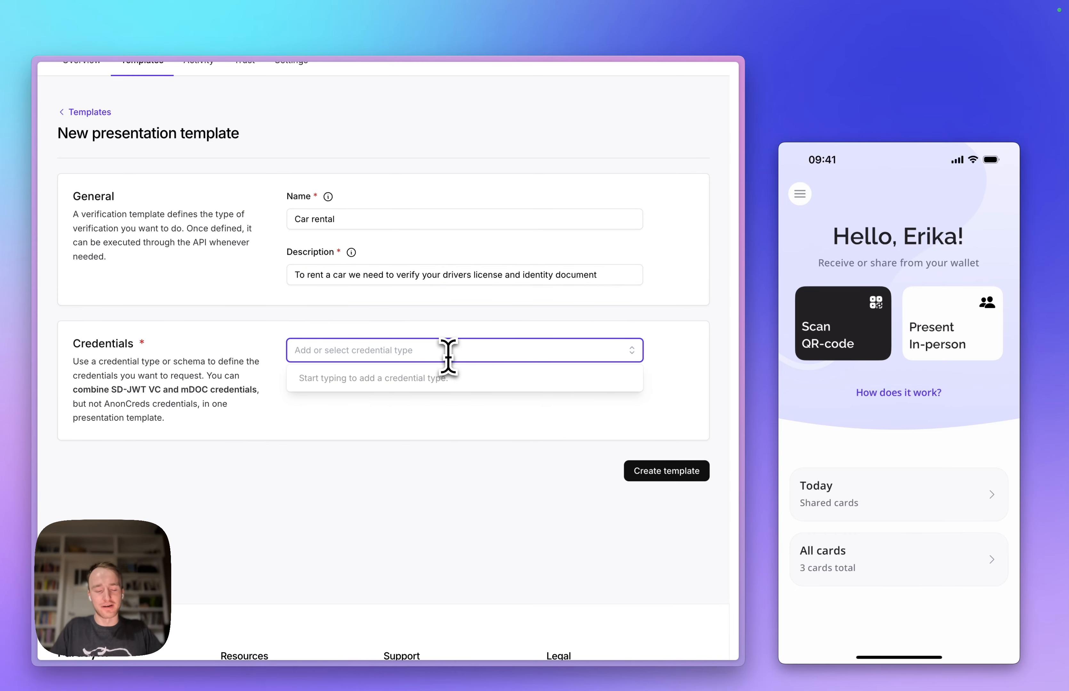
pyautogui.write('org.iso.18013.5.1.mDL')
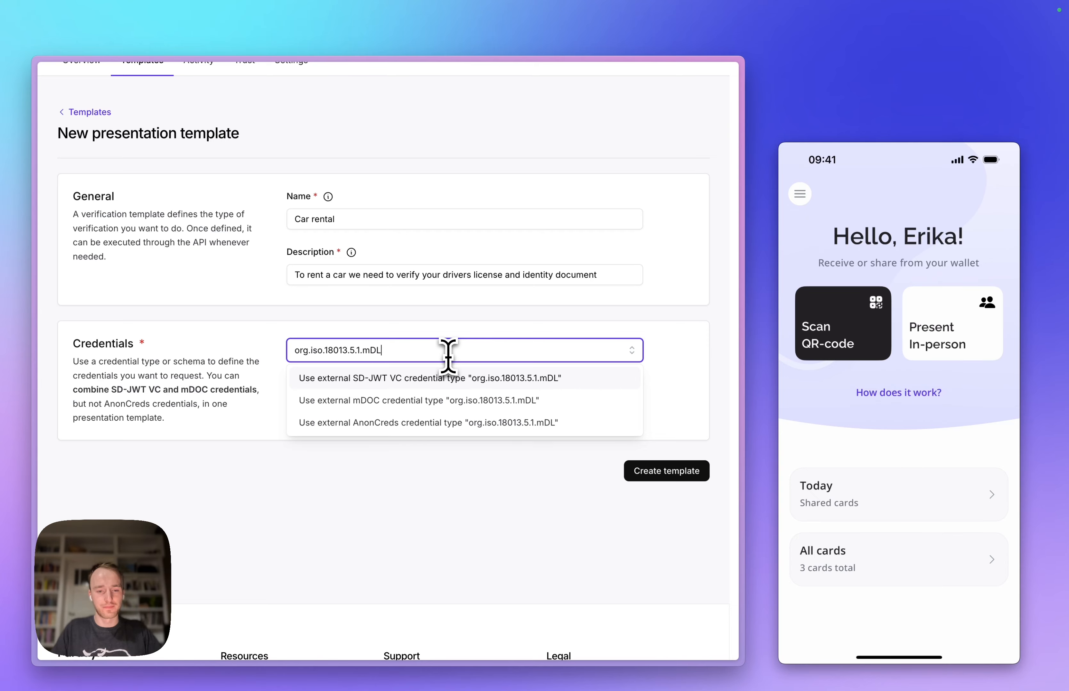
pyautogui.click(373, 403)
pyautogui.scroll(-3, 369, 400)
pyautogui.click(381, 332)
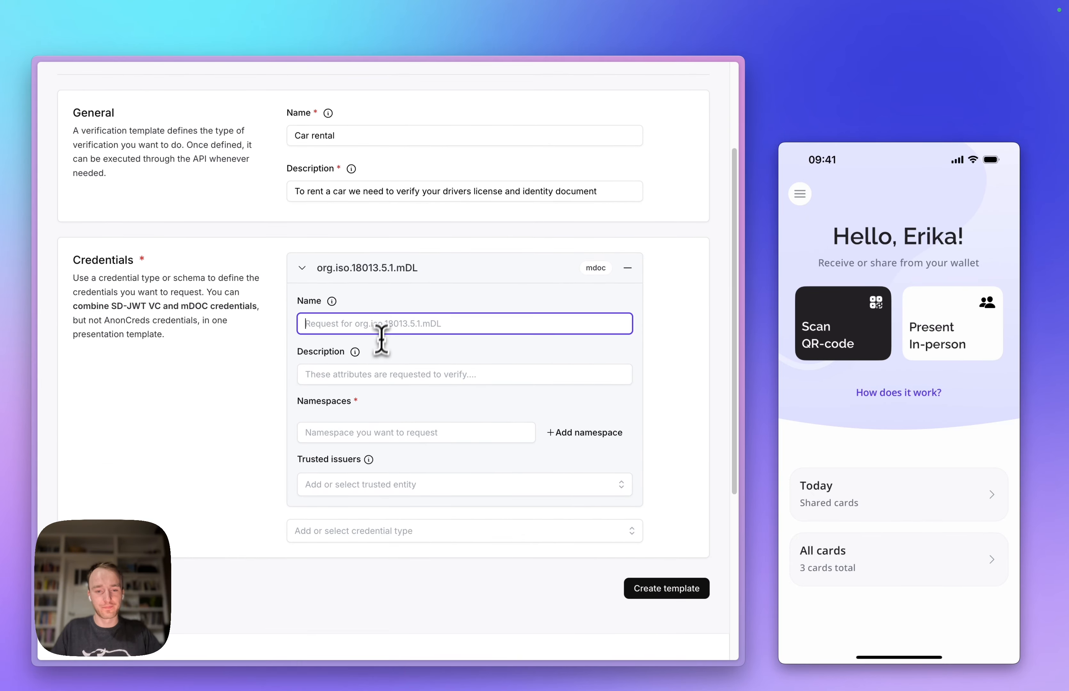
pyautogui.write('Drivers License')
# Add the namespace org.iso.18013.5.1 to the Drivers License credential.
pyautogui.scroll(-3, 383, 332)
pyautogui.click(378, 352)
pyautogui.write('org.iso.18013.5.1')
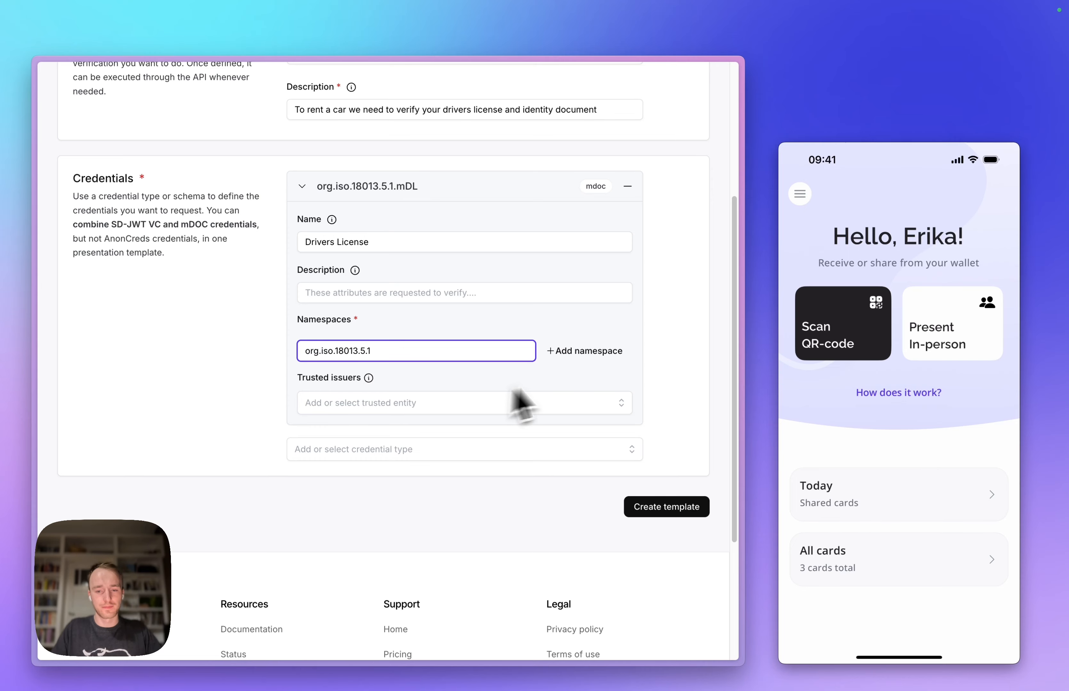
pyautogui.click(584, 351)
# Request the attributes given_name, family_name, portrait and driving_privileges in the org.iso.18013.5.1 namespace.
pyautogui.scroll(-2, 409, 456)
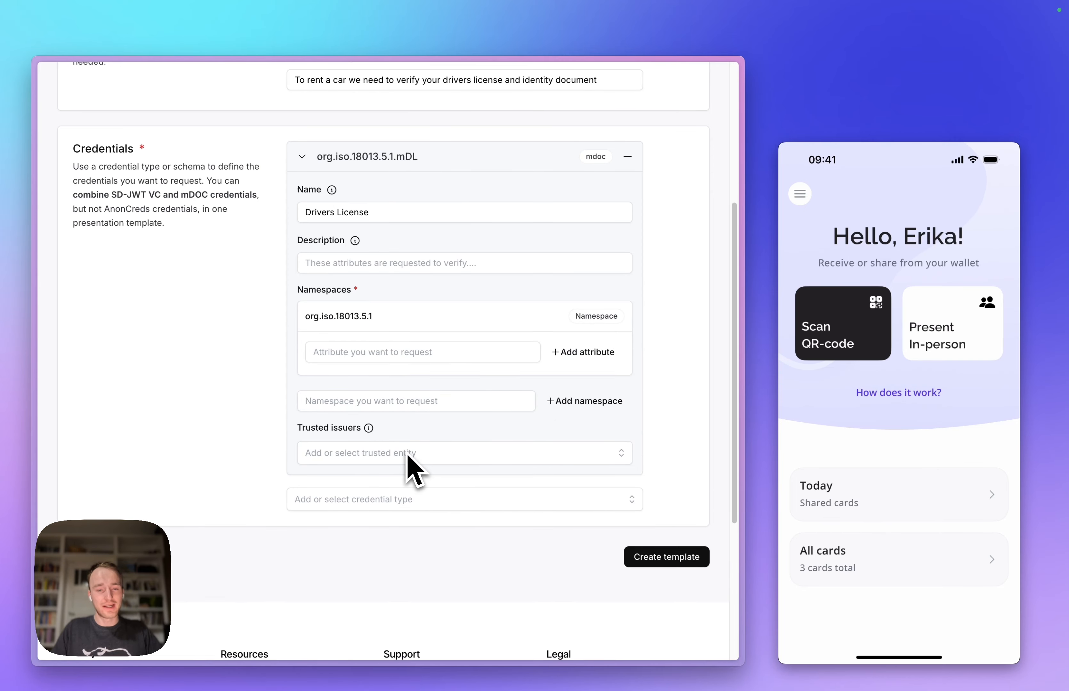
pyautogui.click(401, 351)
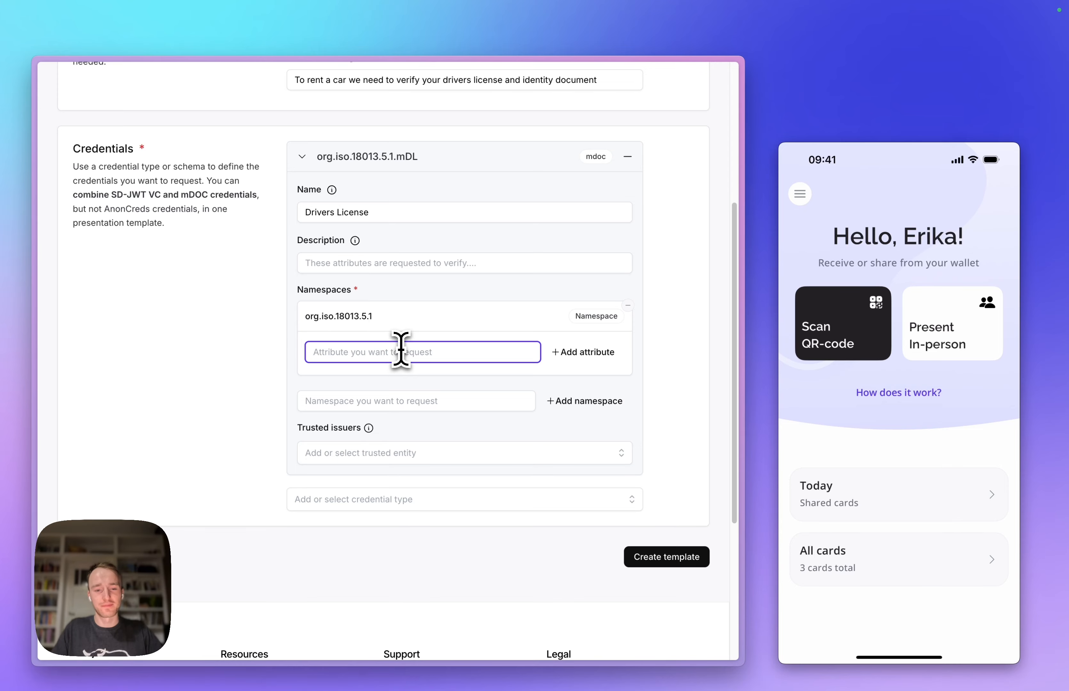
pyautogui.write('givn')
pyautogui.press('BackSpace')
pyautogui.write('en_name')
pyautogui.press('Return')
pyautogui.write('family_name')
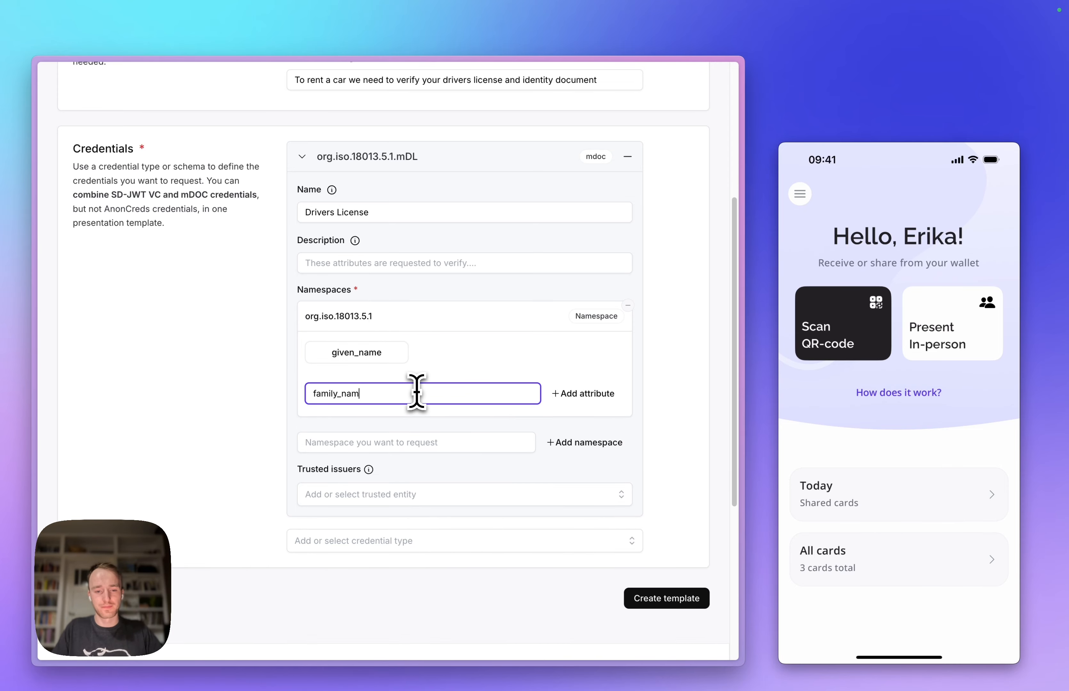
pyautogui.press('Return')
pyautogui.write('portrait')
pyautogui.press('Return')
pyautogui.write('driving_privile')
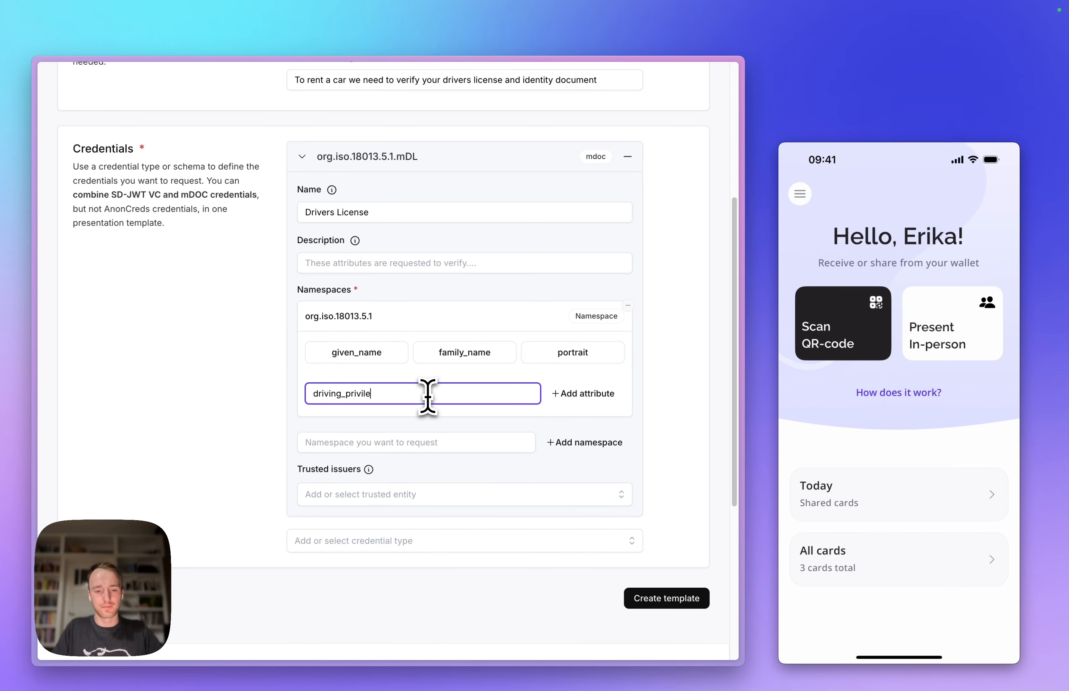
pyautogui.write('ges')
pyautogui.click(556, 393)
# Switch to the Prototype PID Issuer site and copy the sample PID's vct URL from the SD-JWT credential format page.
pyautogui.scroll(-3, 494, 475)
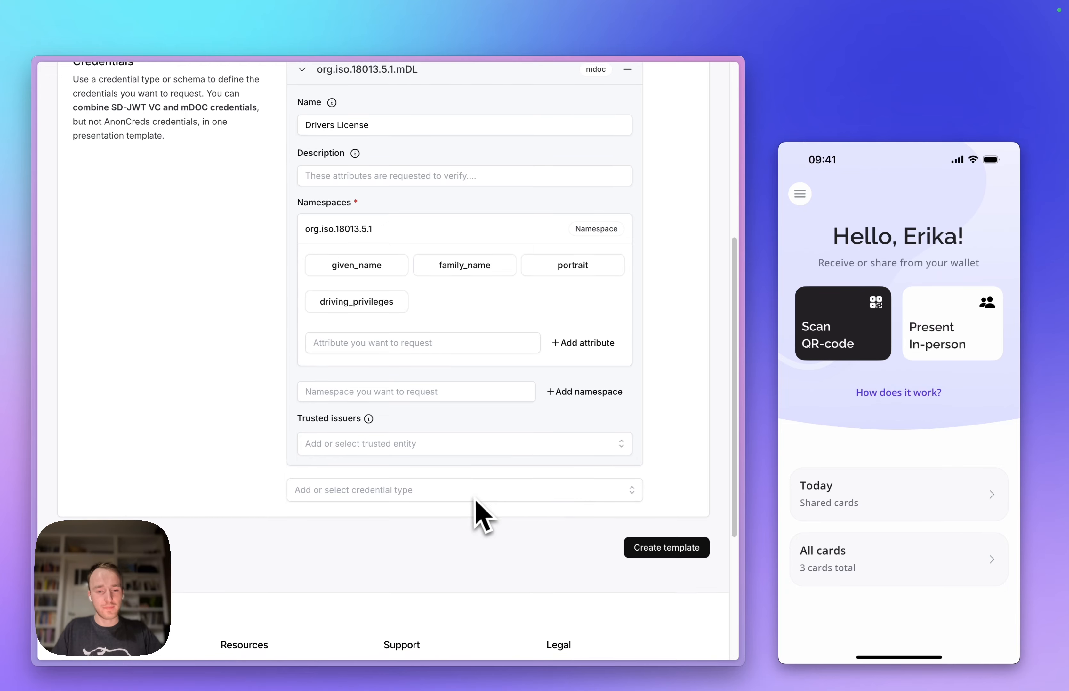
pyautogui.click(467, 487)
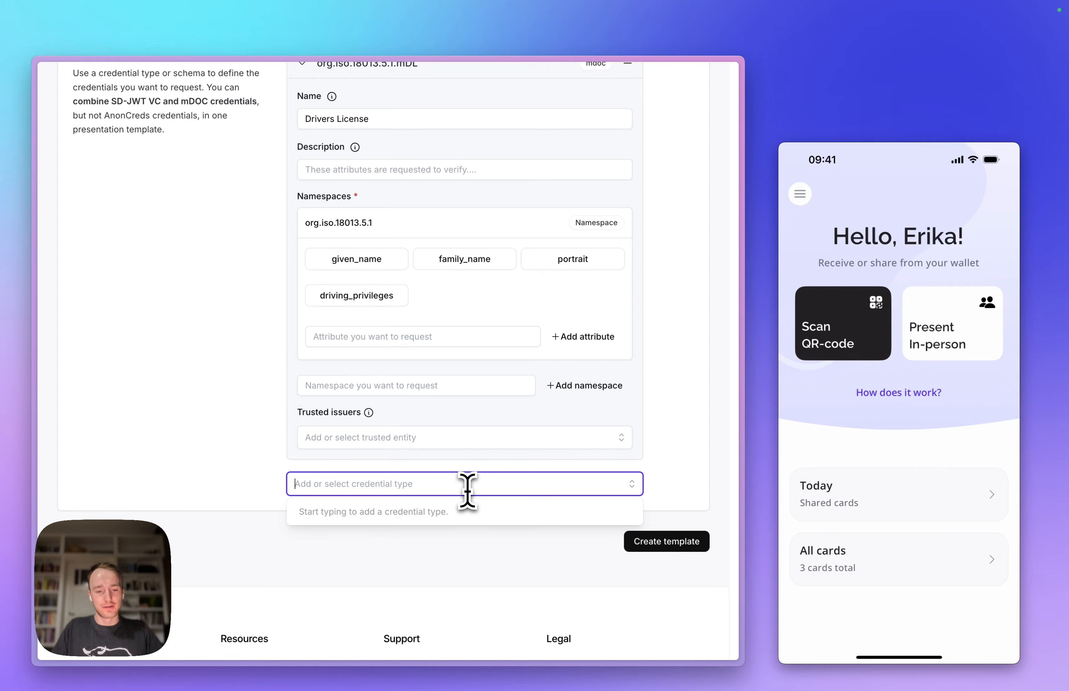
pyautogui.press('super+t')
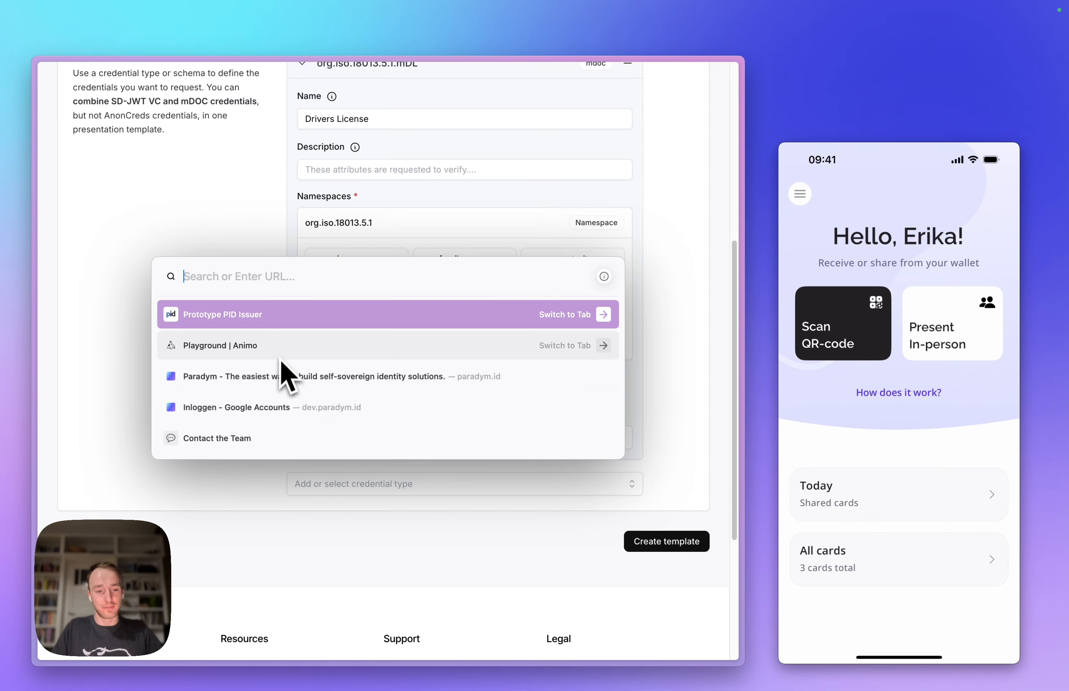
pyautogui.press('Return')
pyautogui.scroll(-2, 298, 323)
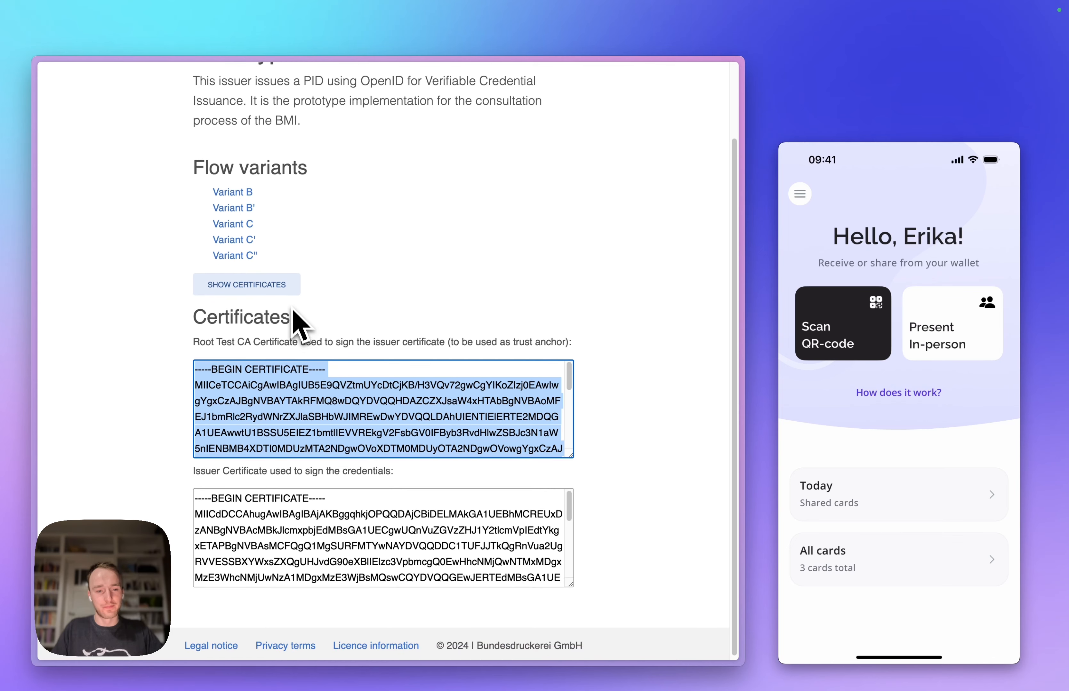
pyautogui.scroll(3, 247, 251)
pyautogui.click(207, 81)
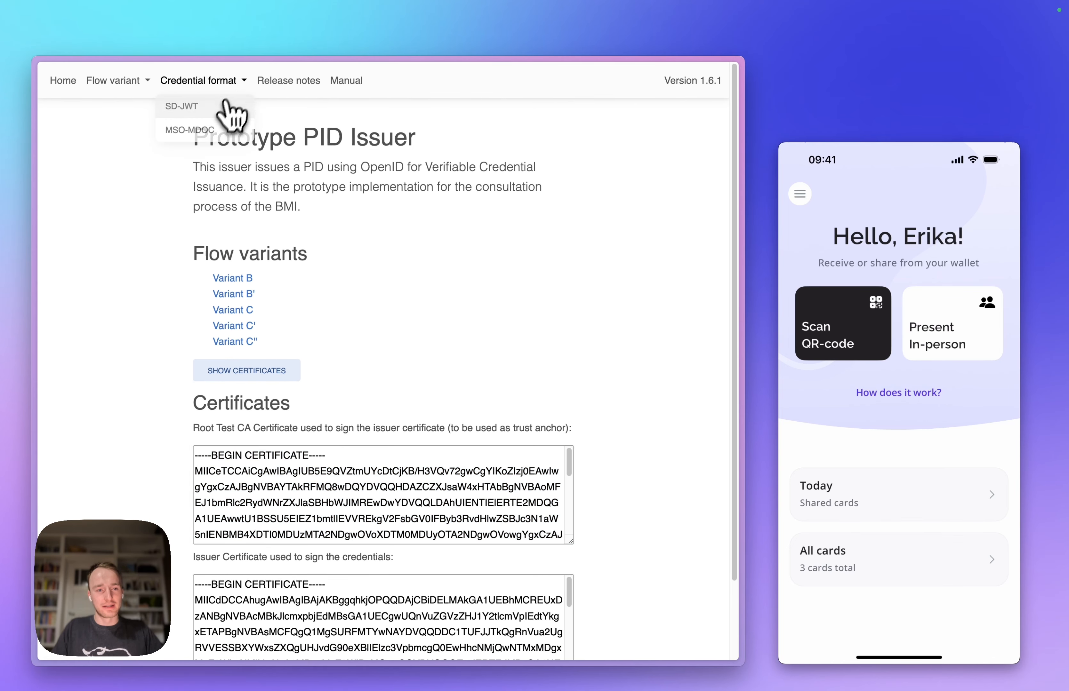
pyautogui.click(203, 109)
pyautogui.moveTo(246, 452); pyautogui.dragTo(533, 450)
pyautogui.press('super+c')
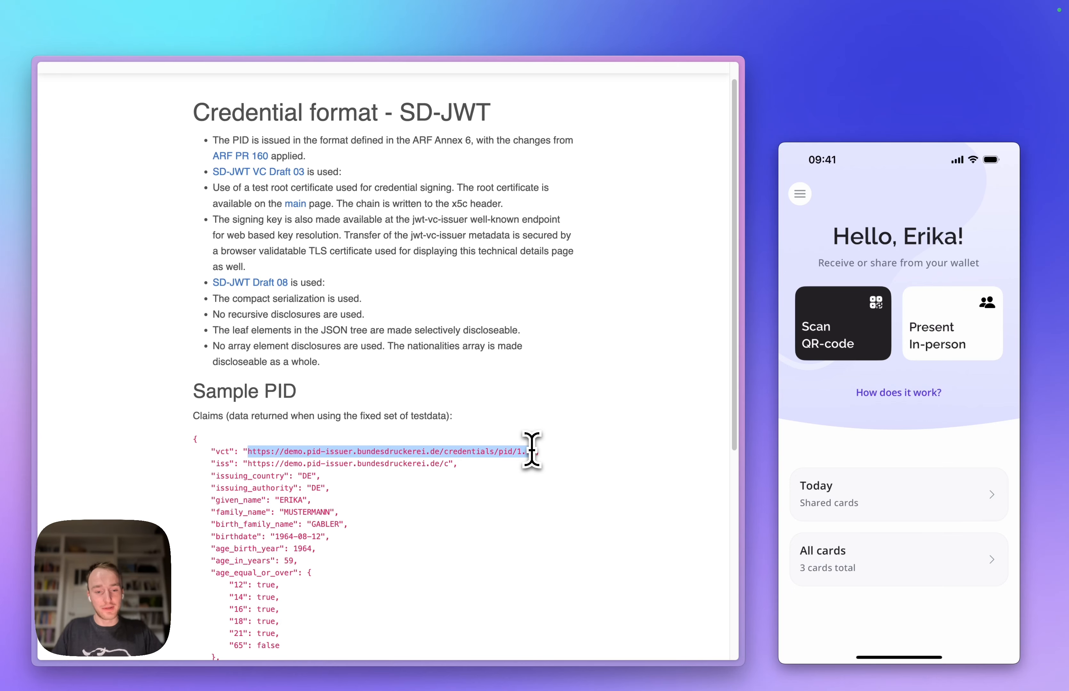
# Return to the new presentation template and add the copied URL as an external SD-JWT VC credential type.
pyautogui.press('super+t')
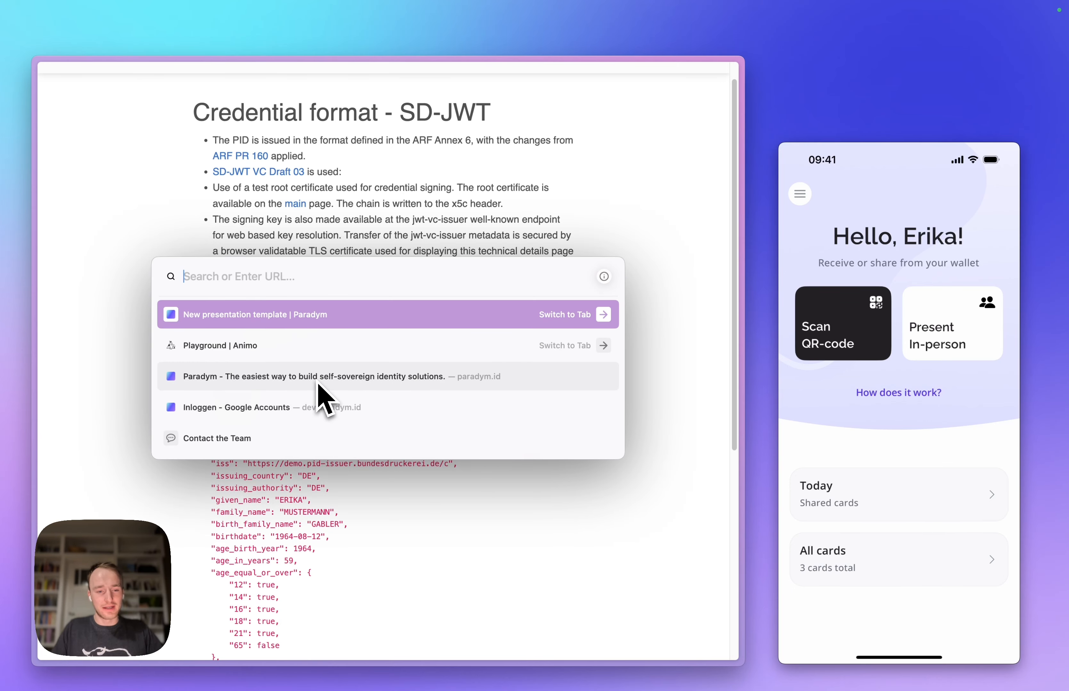
pyautogui.press('Return')
pyautogui.press('super+v')
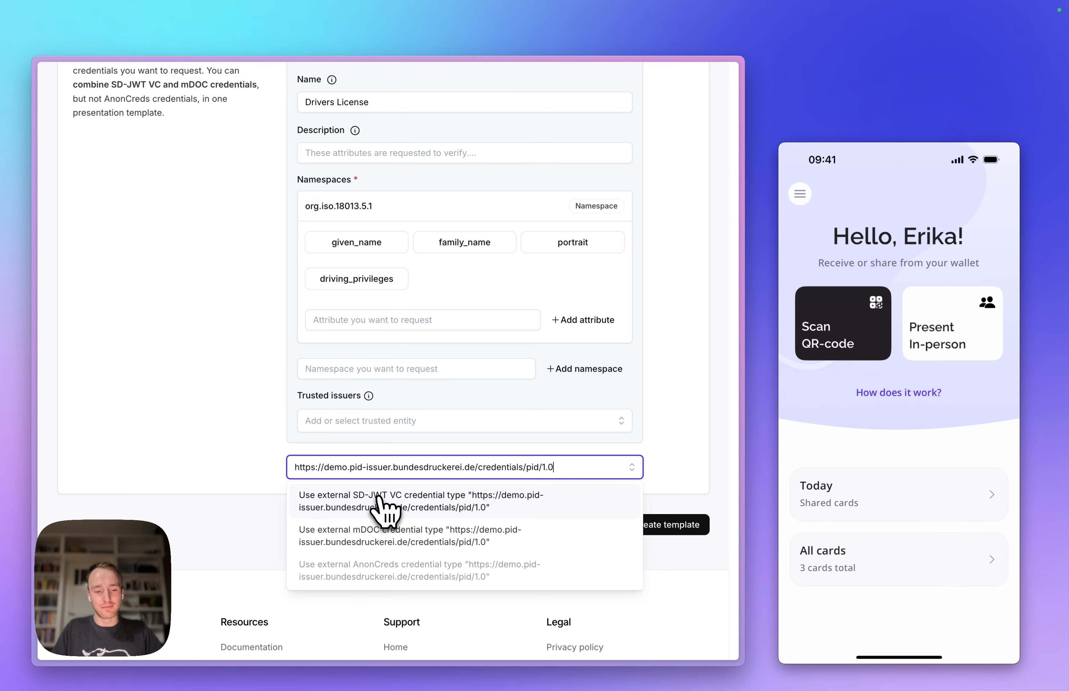
pyautogui.click(380, 502)
# Name the SD-JWT VC credential request "Identity Document" and request its attributes family_name and given_name.
pyautogui.scroll(-7, 382, 505)
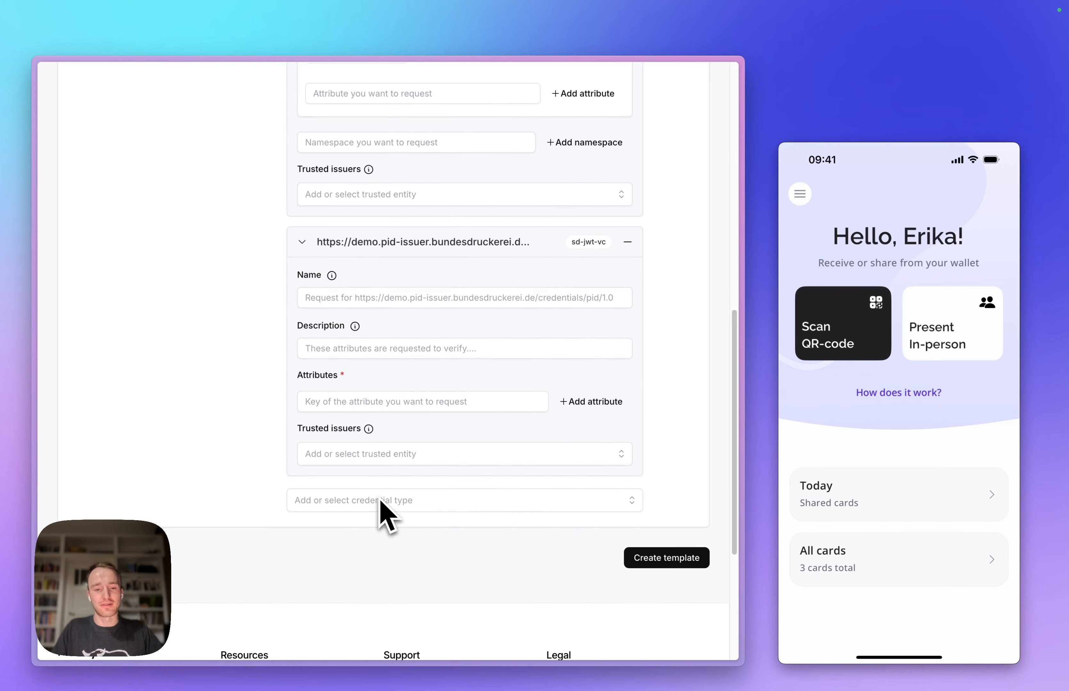
pyautogui.click(360, 209)
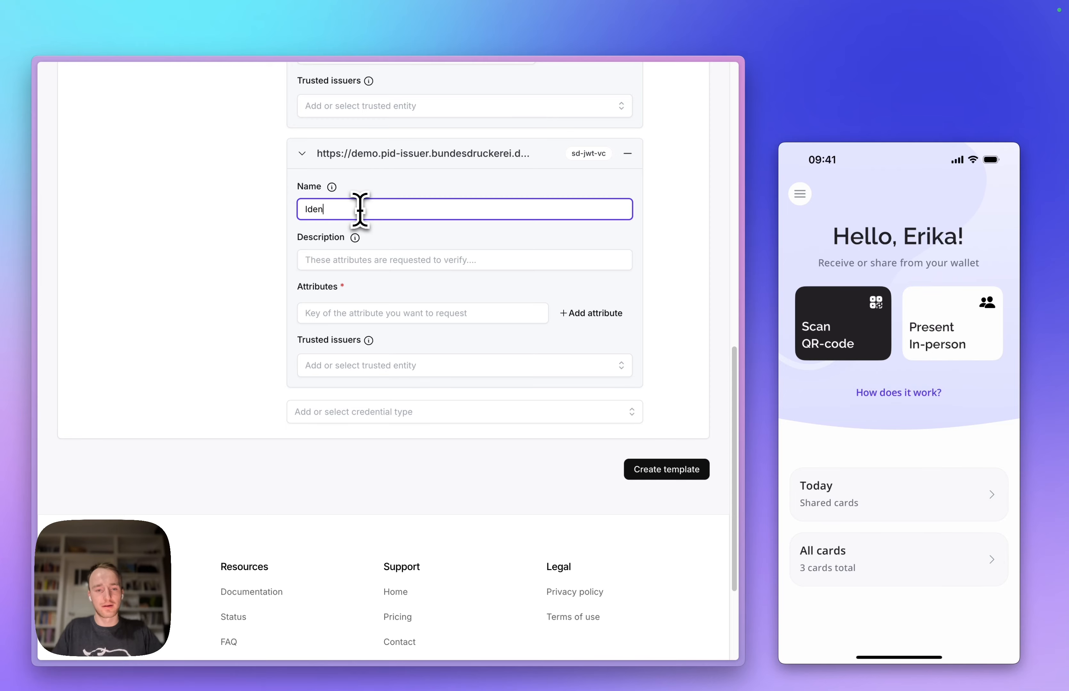
pyautogui.click(380, 313)
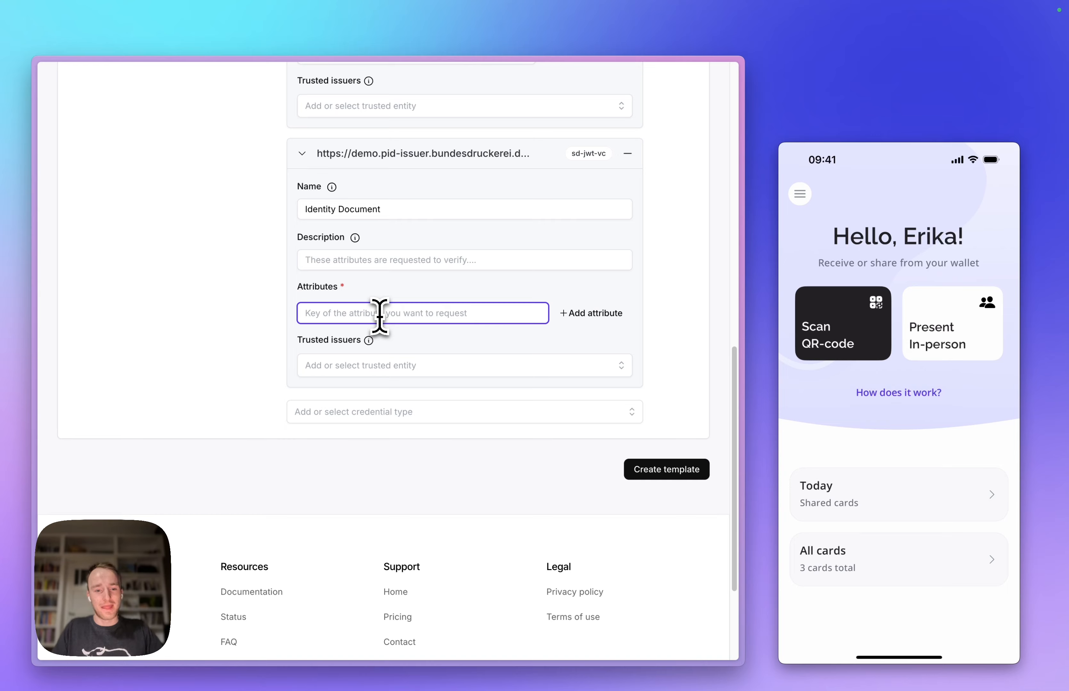
pyautogui.write('family_name')
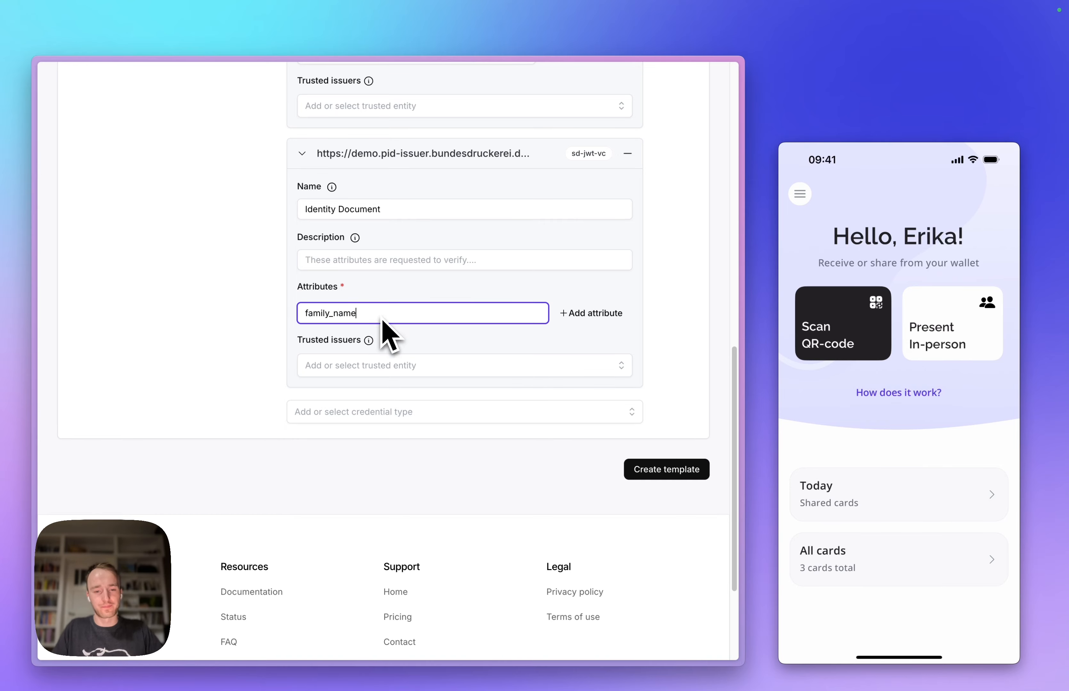
pyautogui.press('Return')
pyautogui.write('given_name')
pyautogui.click(581, 352)
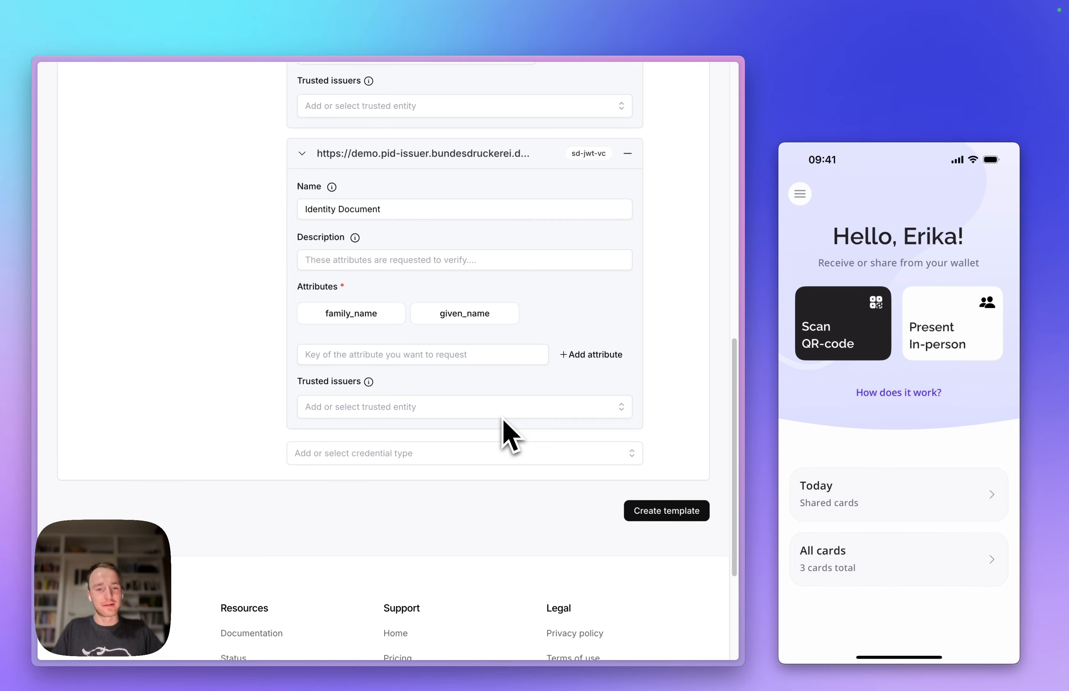
# Start creating a new trusted entity "Animo" from the trusted issuers of the Drivers License credential.
pyautogui.scroll(1, 510, 434)
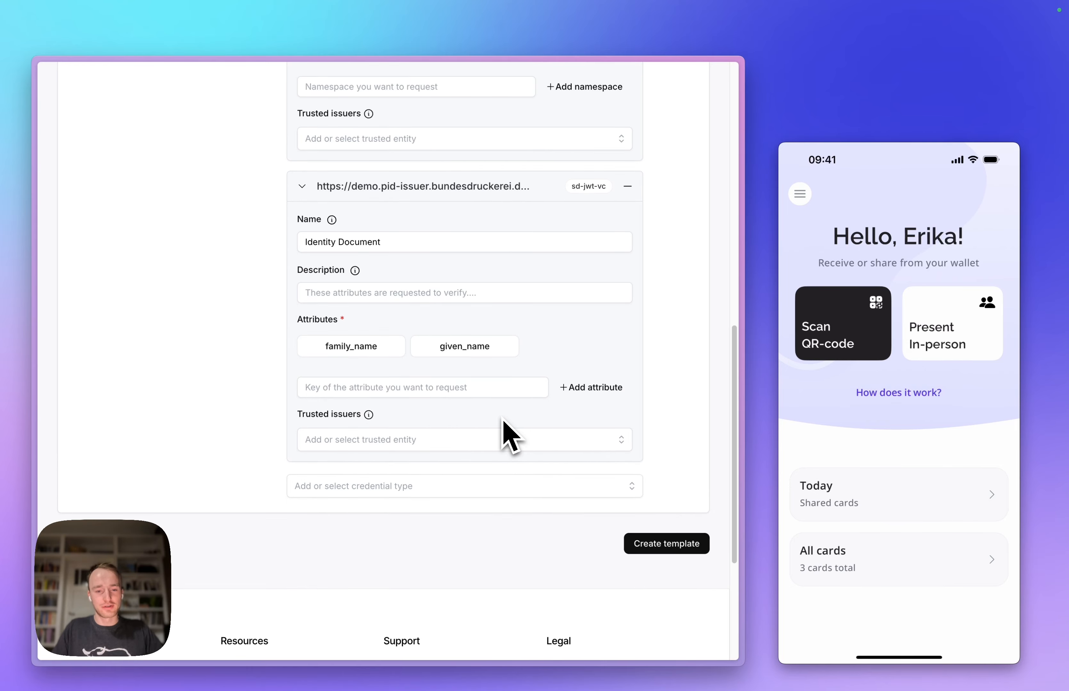
pyautogui.scroll(1, 509, 434)
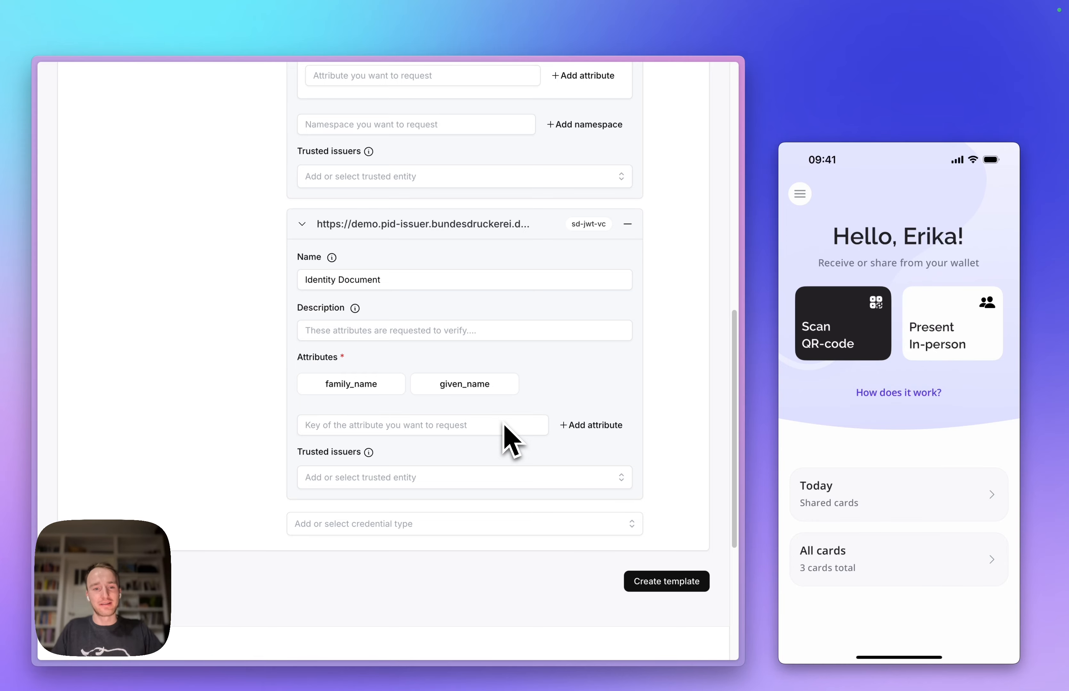
pyautogui.scroll(1, 511, 441)
pyautogui.scroll(1, 510, 442)
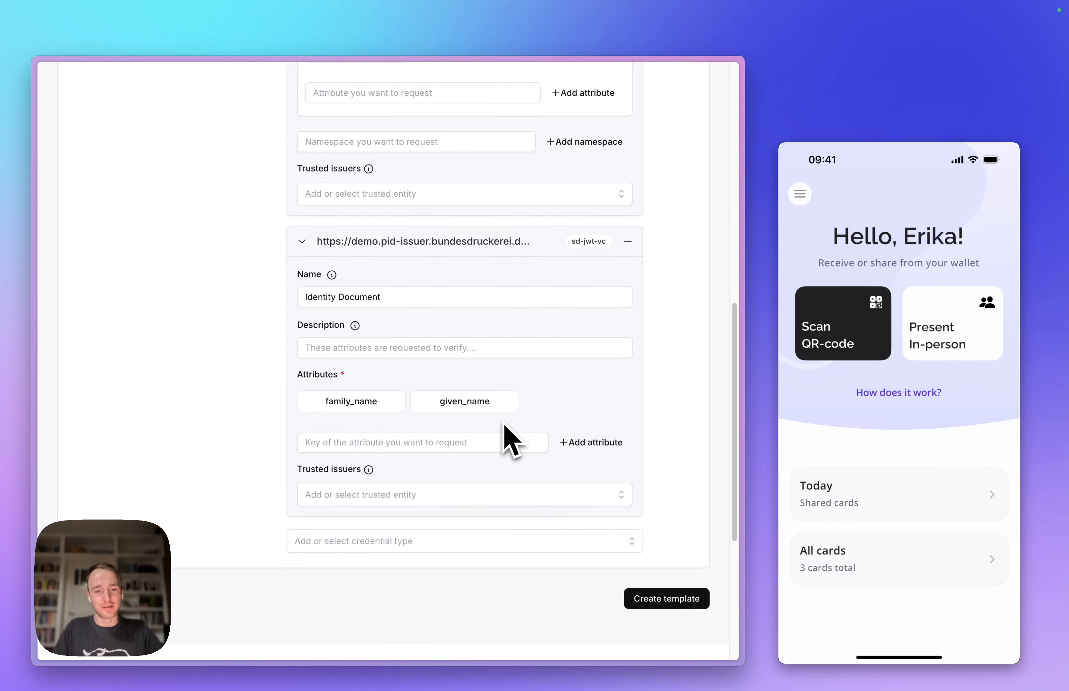
pyautogui.scroll(10, 494, 200)
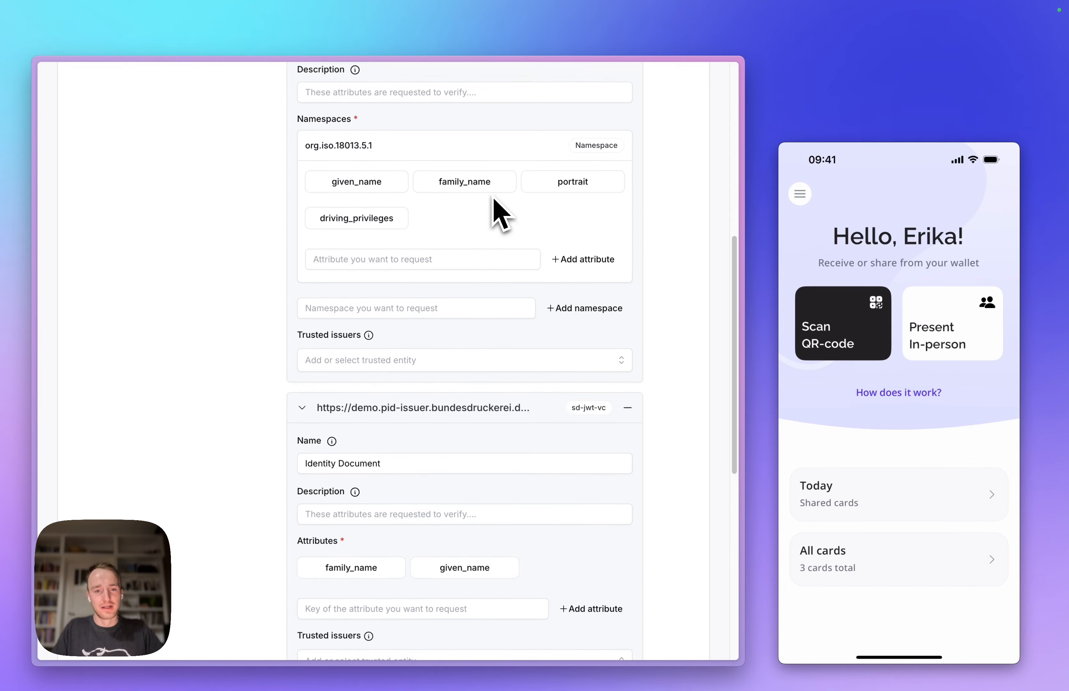
pyautogui.click(408, 441)
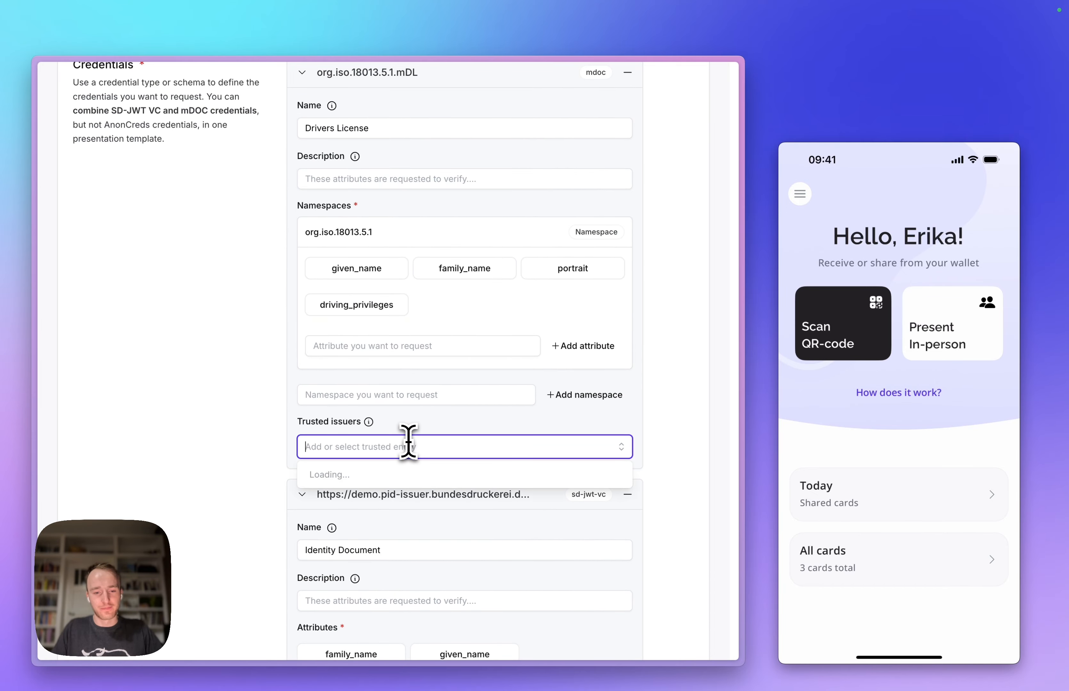
pyautogui.write('Animo')
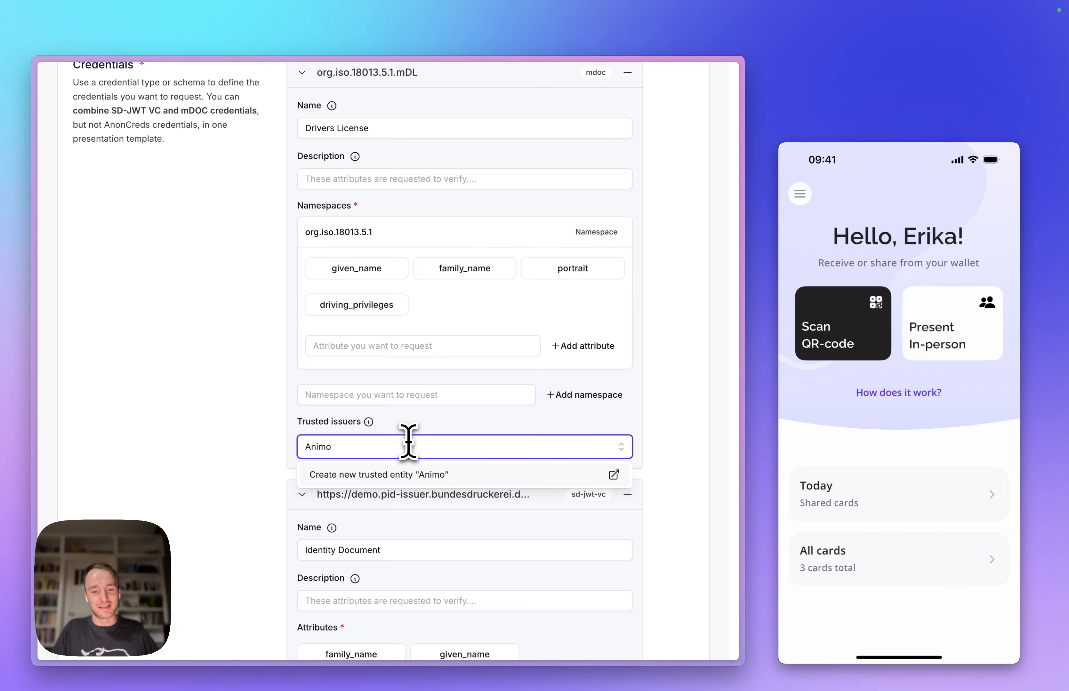
pyautogui.click(440, 475)
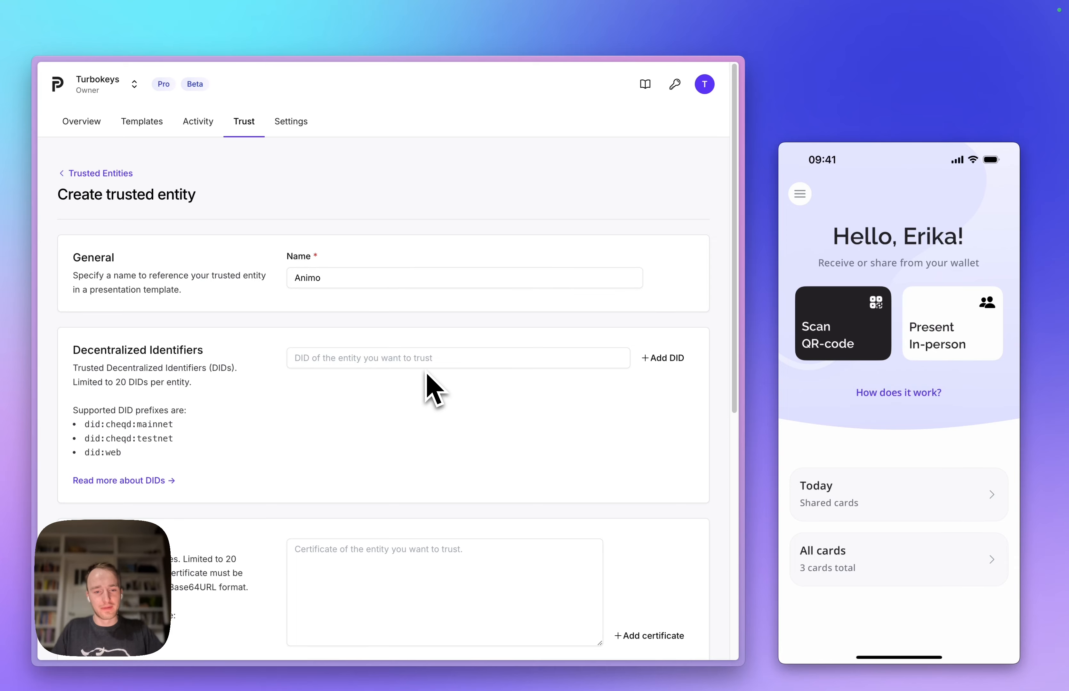
# Switch to the Animo Playground and copy its X509 certificate in PEM format for the trusted entity.
pyautogui.scroll(-5, 373, 294)
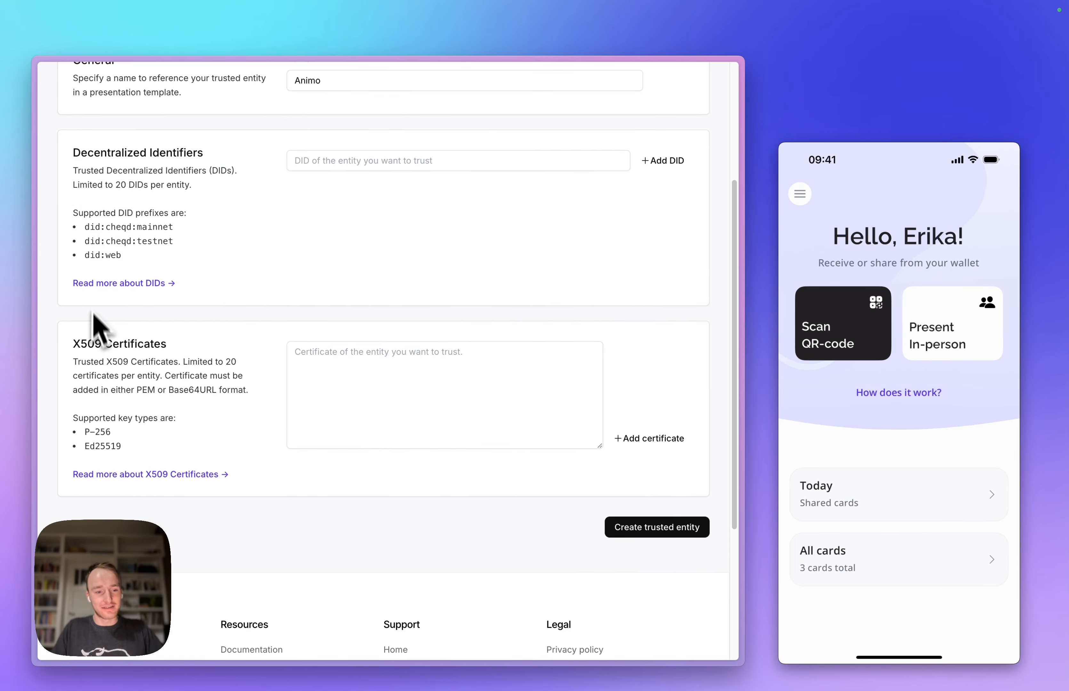
pyautogui.click(317, 372)
pyautogui.press('super+t')
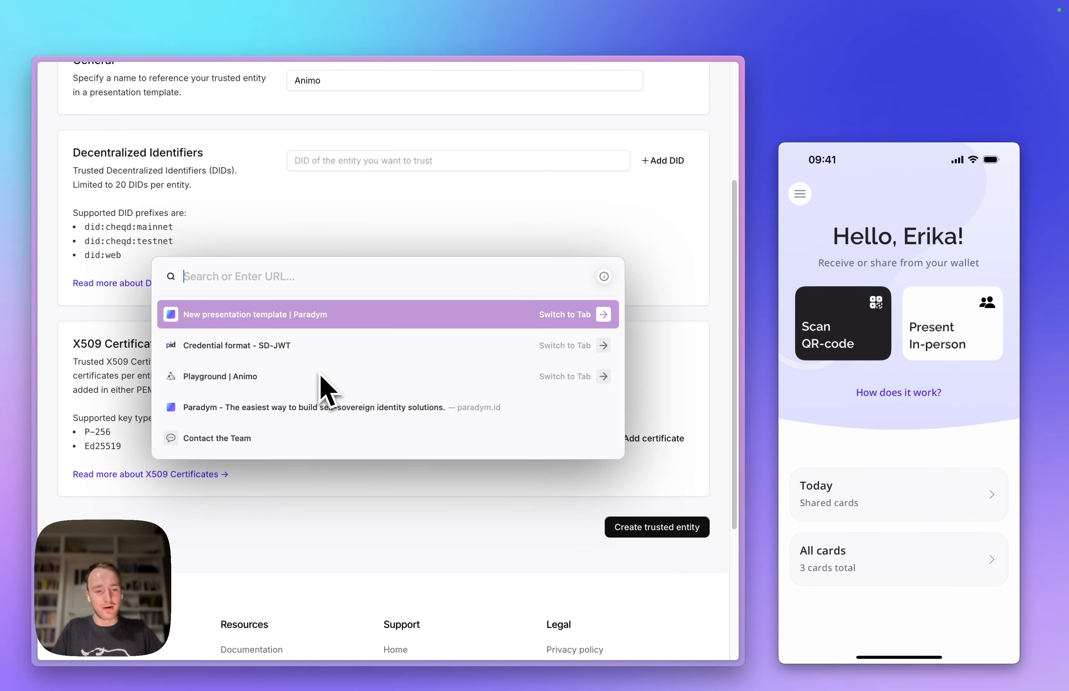
pyautogui.click(280, 373)
pyautogui.scroll(-2, 279, 395)
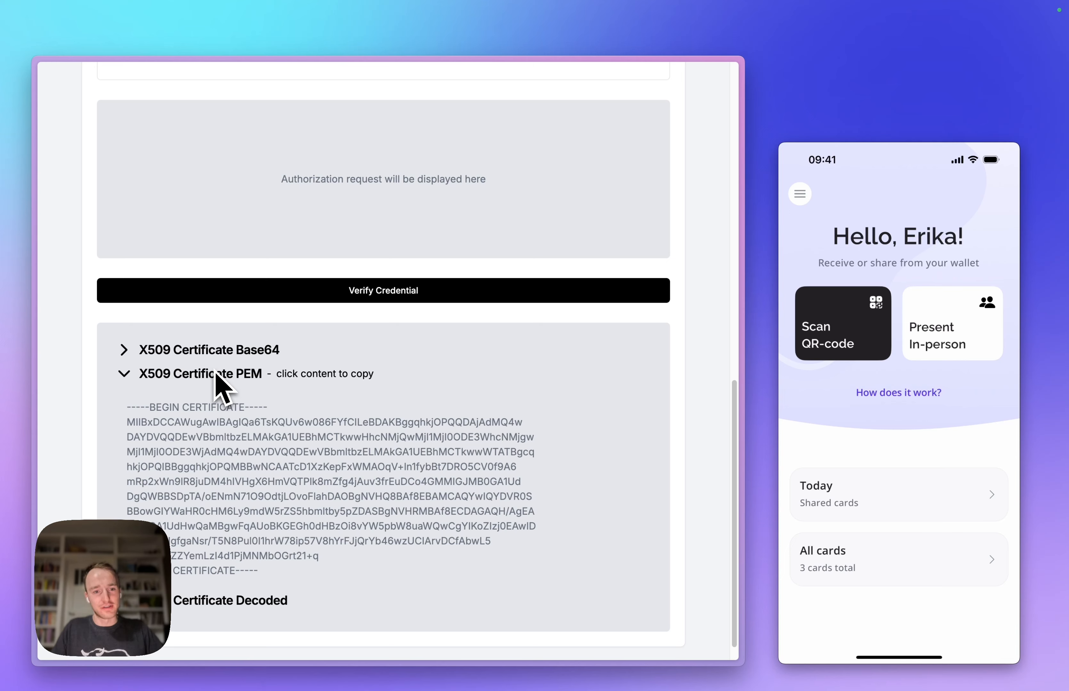
# Return to the Create trusted entity page and add the copied PEM certificate to Animo's X509 certificates.
pyautogui.press('super+t')
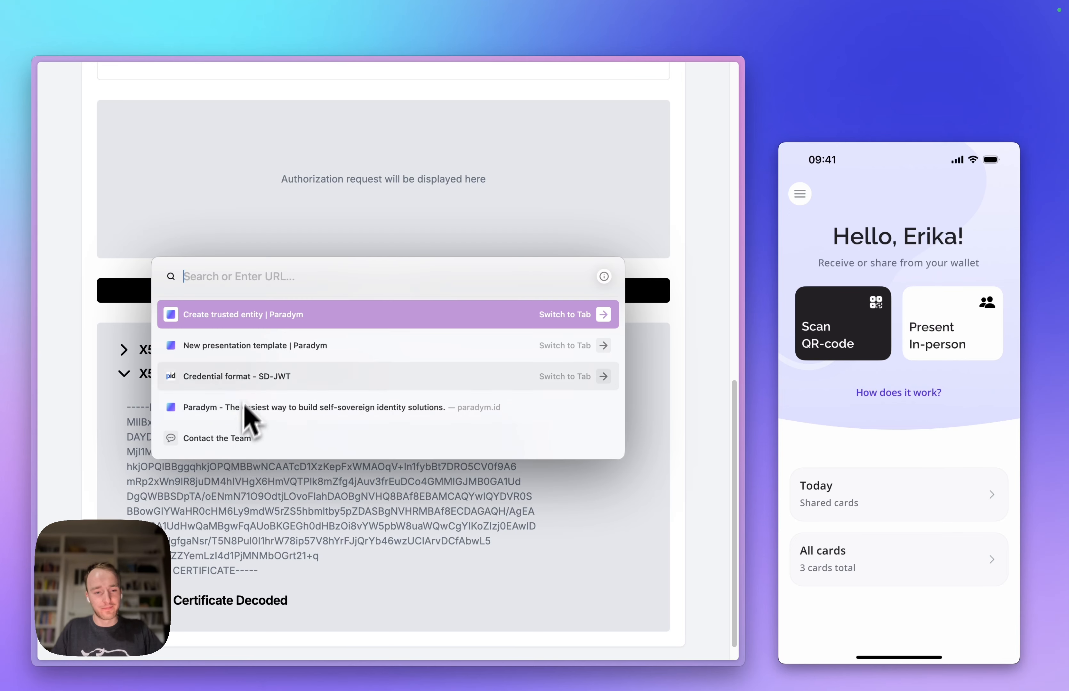
pyautogui.press('Return')
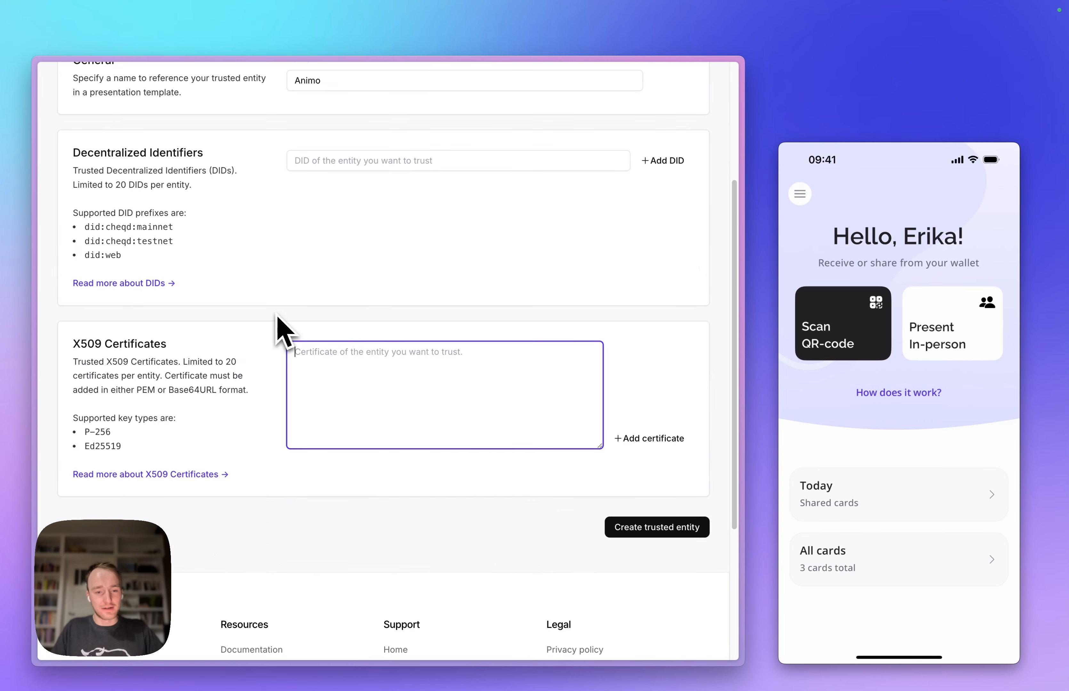
pyautogui.scroll(-1, 301, 346)
pyautogui.press('super+v')
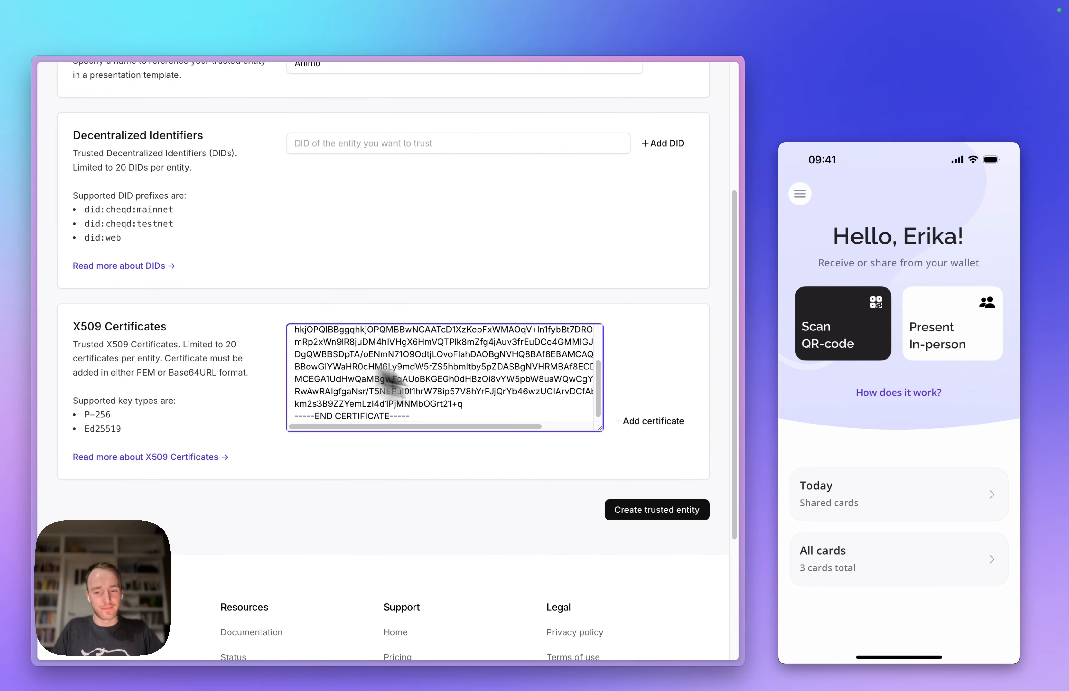
pyautogui.click(649, 422)
pyautogui.scroll(-7, 655, 438)
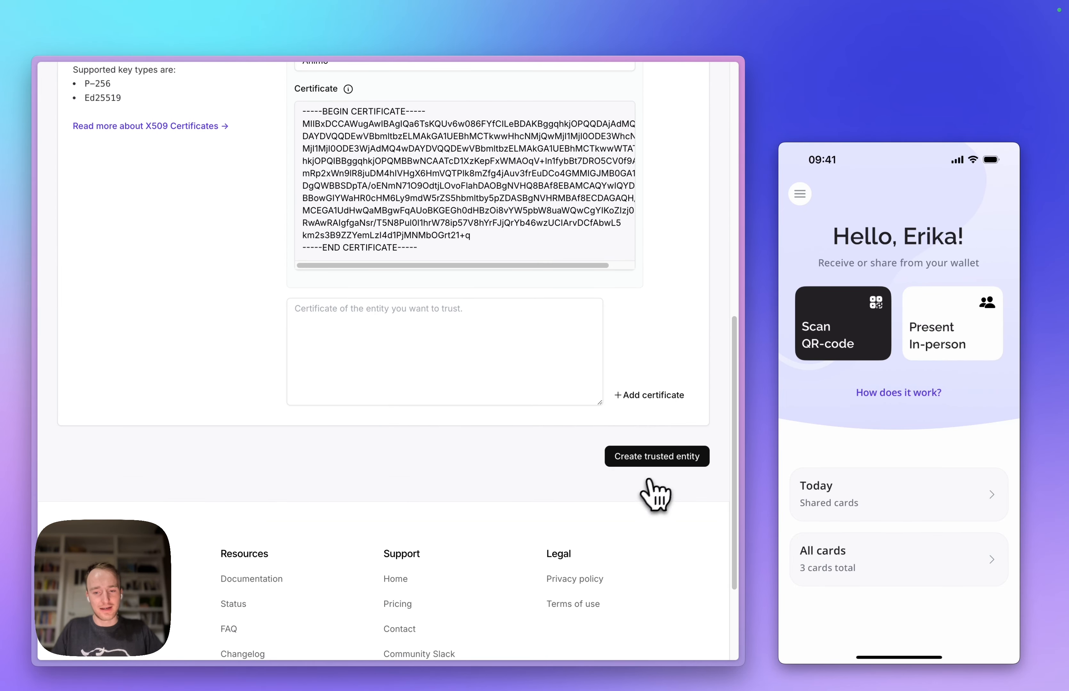
# Create the Animo trusted entity and start another one named "Bundesdruckerei", ready for its X509 certificate.
pyautogui.click(669, 460)
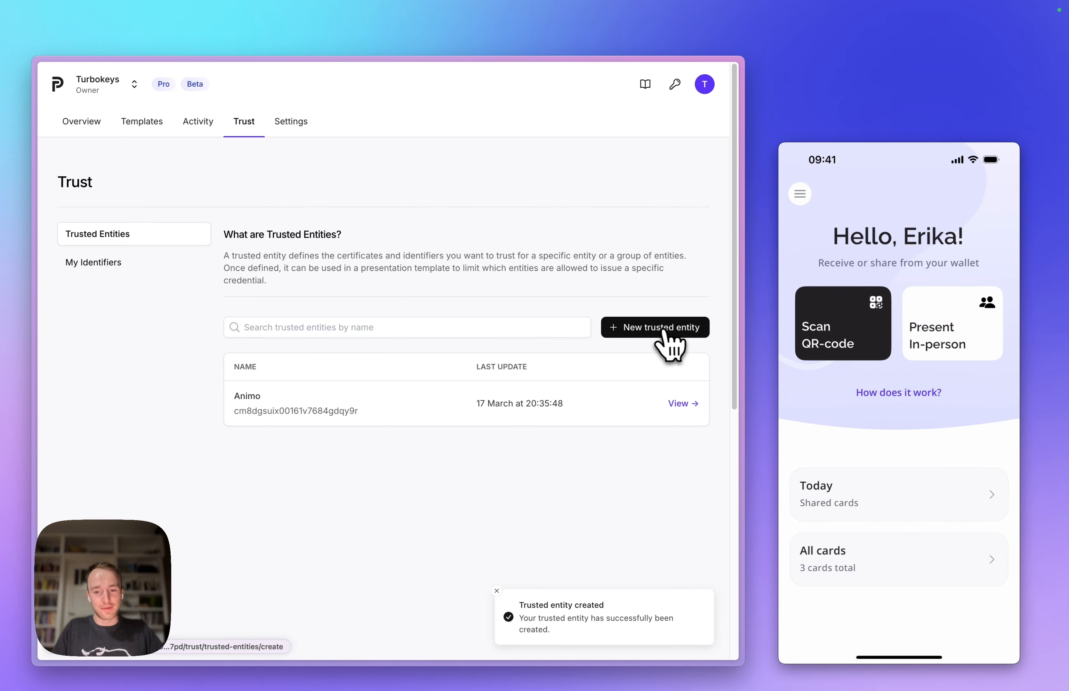
pyautogui.click(648, 330)
pyautogui.click(466, 278)
pyautogui.write('Bundesdru')
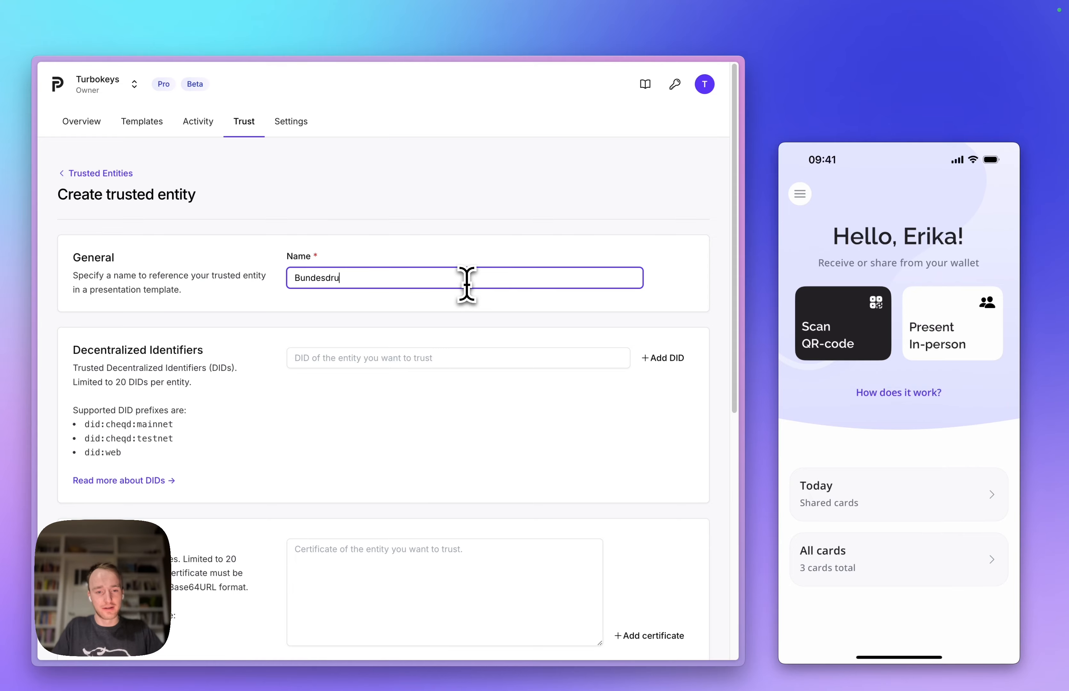
pyautogui.write('ckerei')
pyautogui.scroll(-3, 462, 317)
pyautogui.click(399, 467)
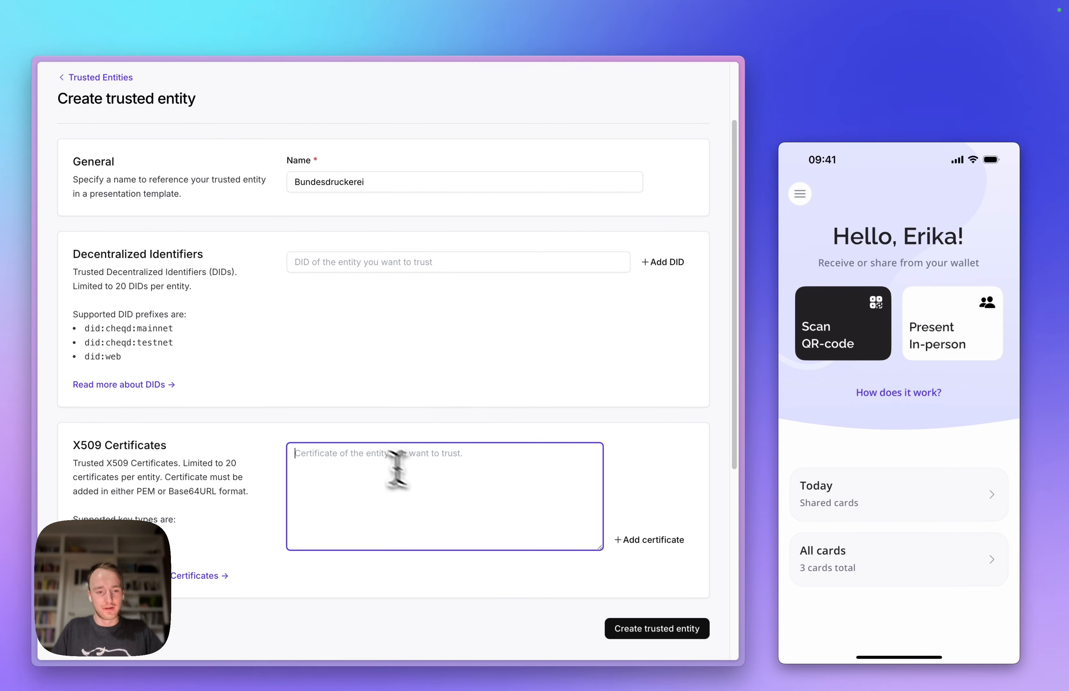
# Switch to the Bundesdruckerei PID issuer site, show its certificates on the home page and copy the Root Test CA Certificate.
pyautogui.moveTo(35, 224)
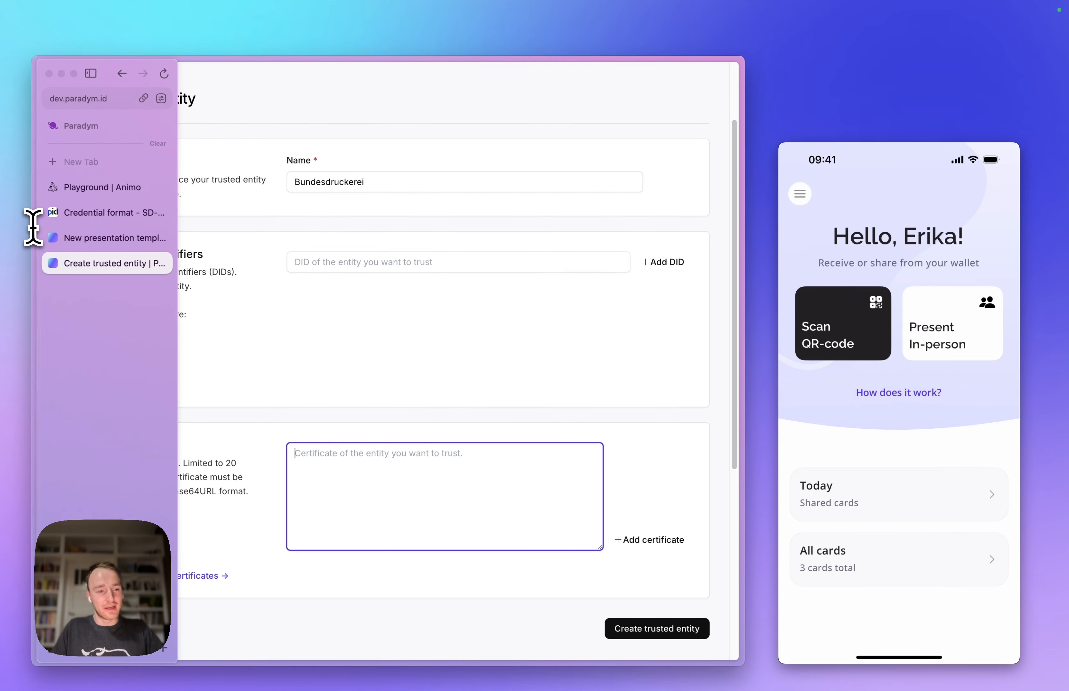
pyautogui.click(84, 215)
pyautogui.scroll(1, 154, 184)
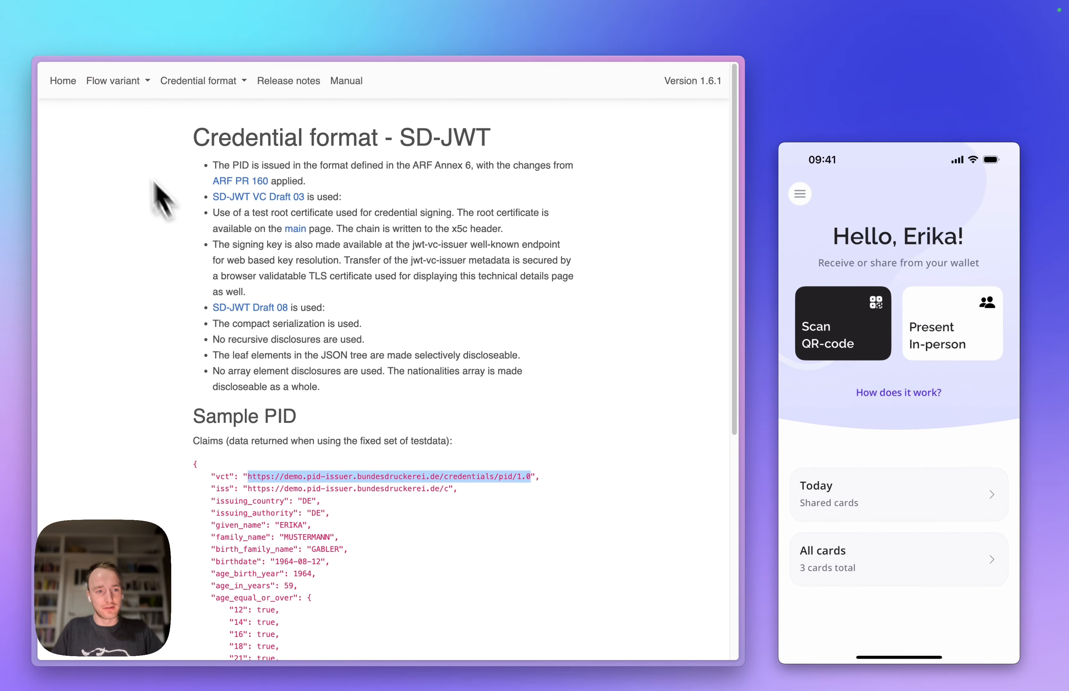
pyautogui.click(63, 80)
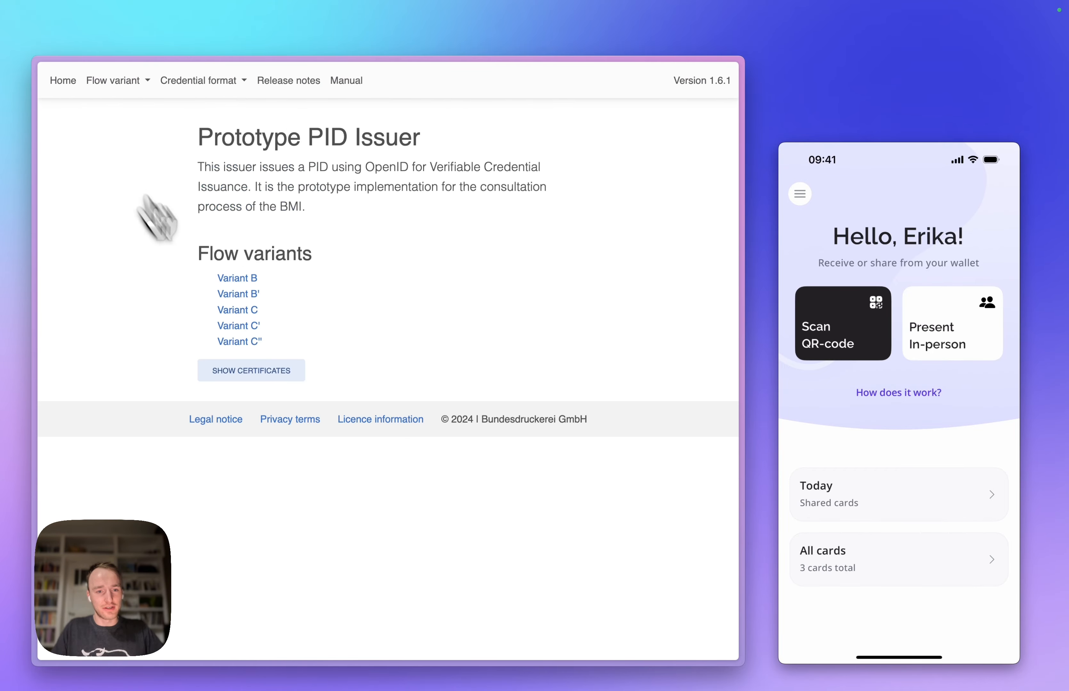
pyautogui.click(246, 379)
pyautogui.scroll(-2, 254, 385)
pyautogui.click(212, 406)
pyautogui.press('super+a')
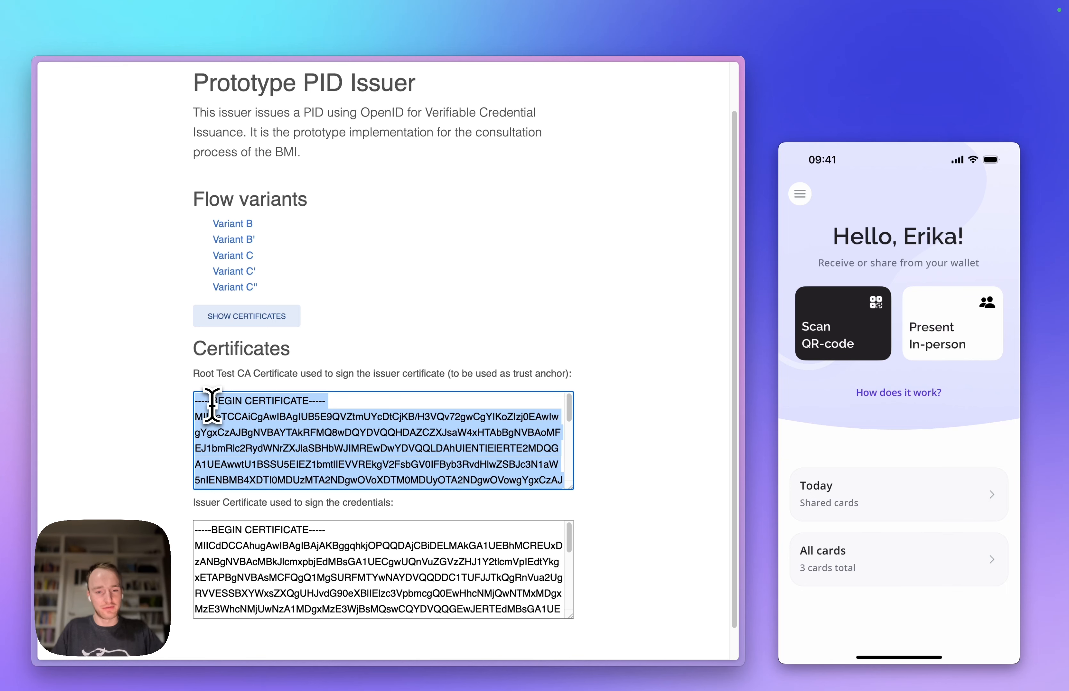
# Return to the Create trusted entity page, add the copied root certificate to Bundesdruckerei's X509 certificates and create the entity.
pyautogui.moveTo(27, 252)
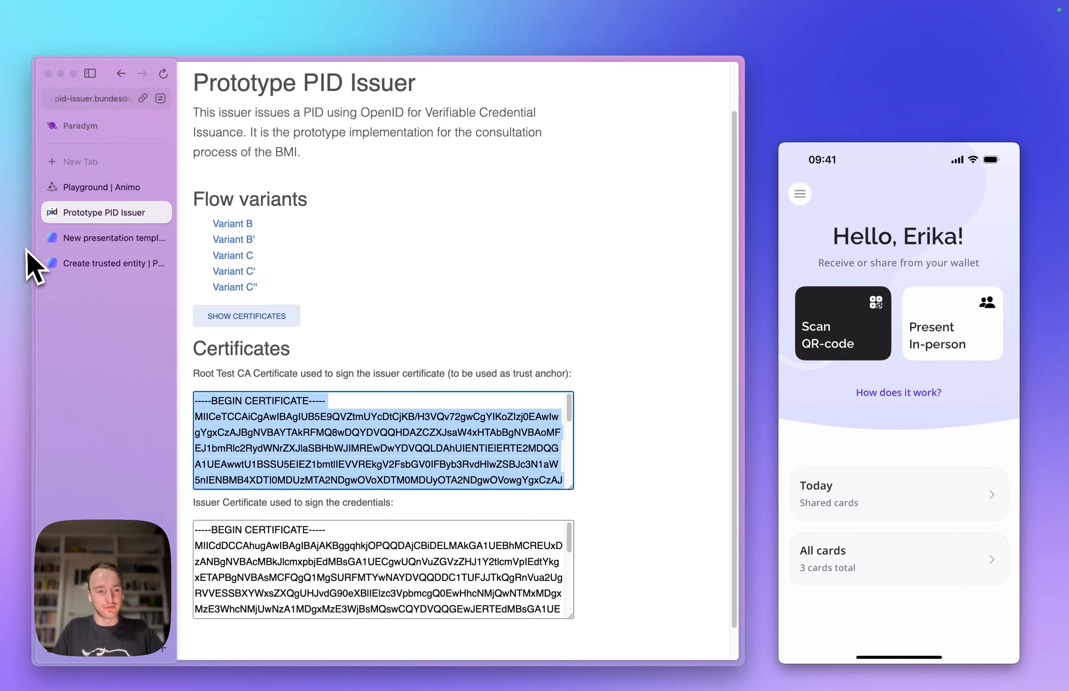
pyautogui.click(77, 263)
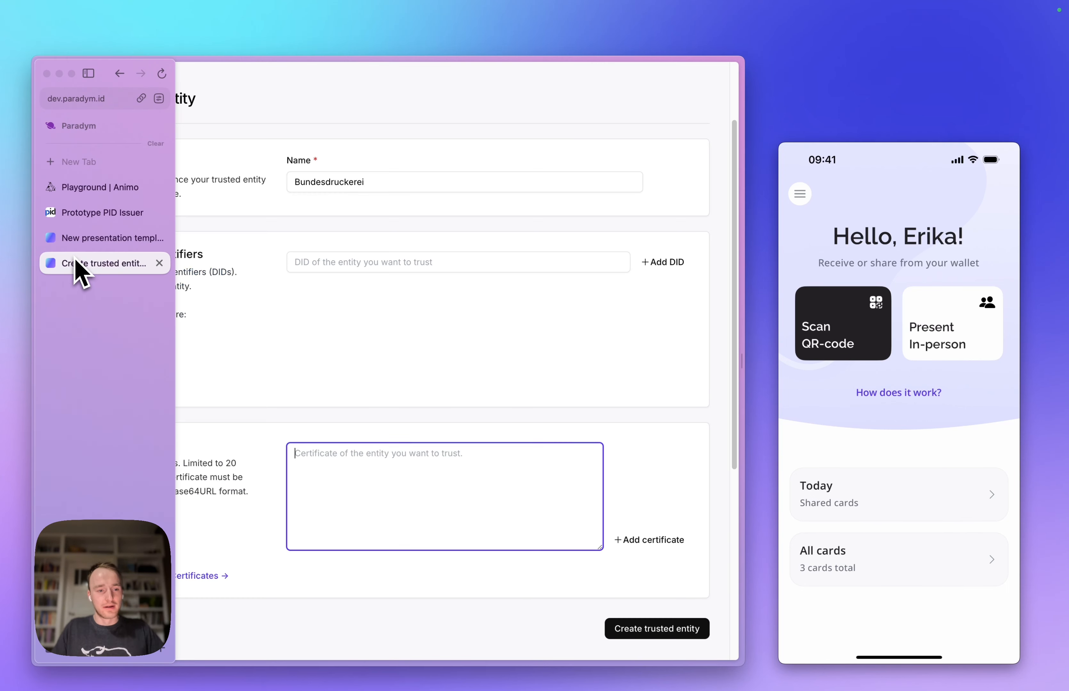
pyautogui.scroll(-3, 449, 449)
pyautogui.press('super+v')
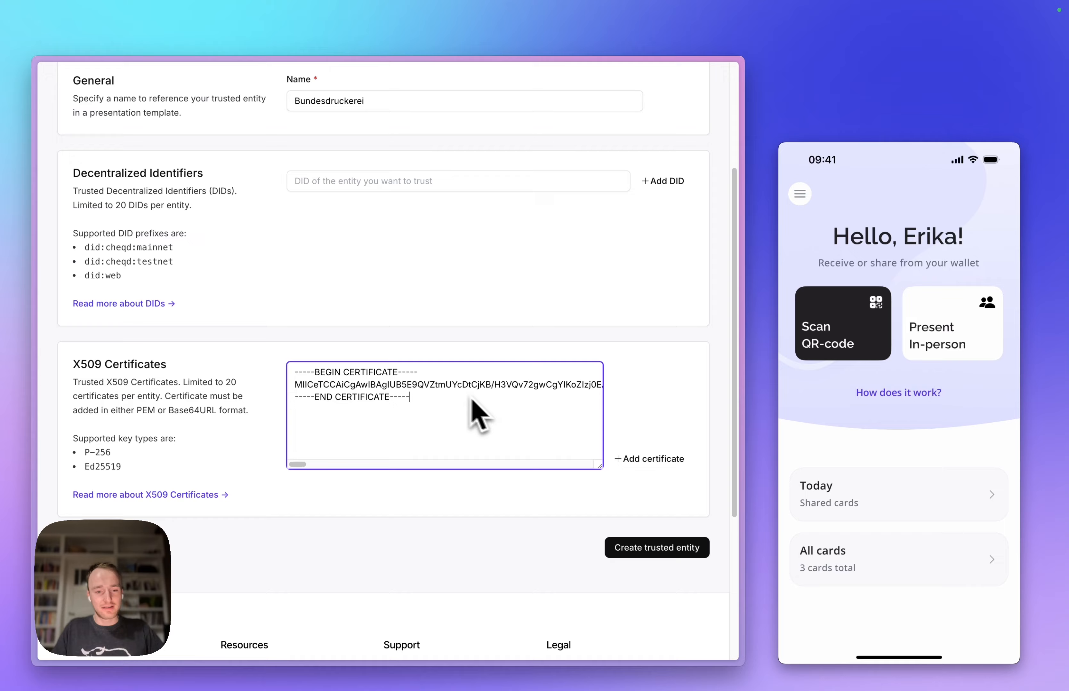
pyautogui.click(642, 461)
pyautogui.scroll(-5, 543, 453)
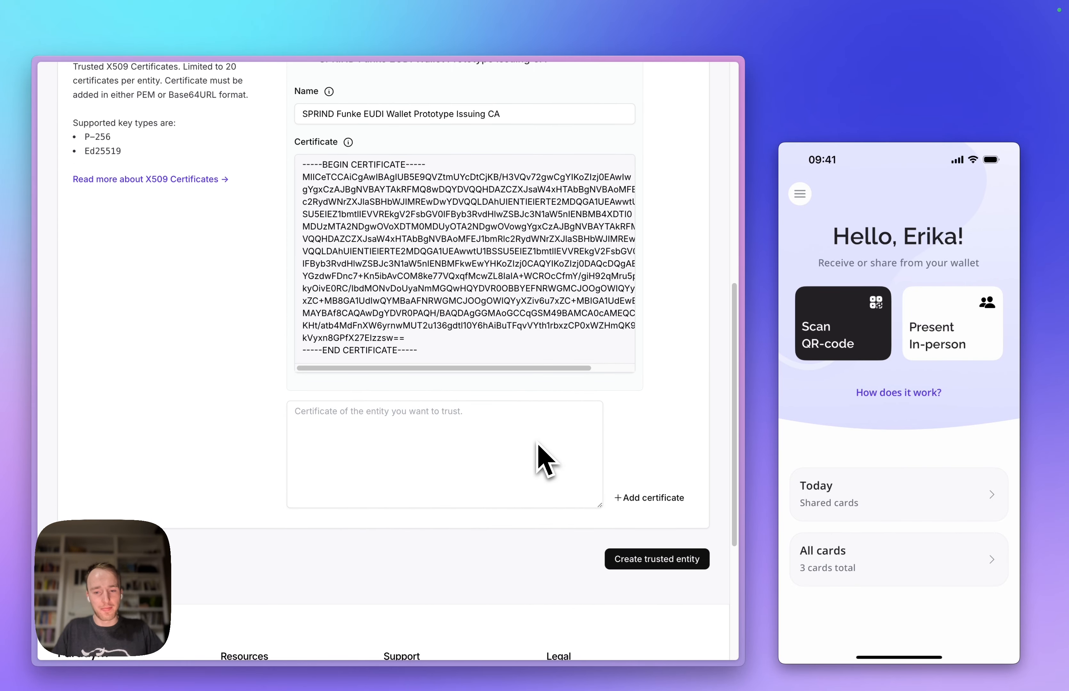
pyautogui.click(630, 559)
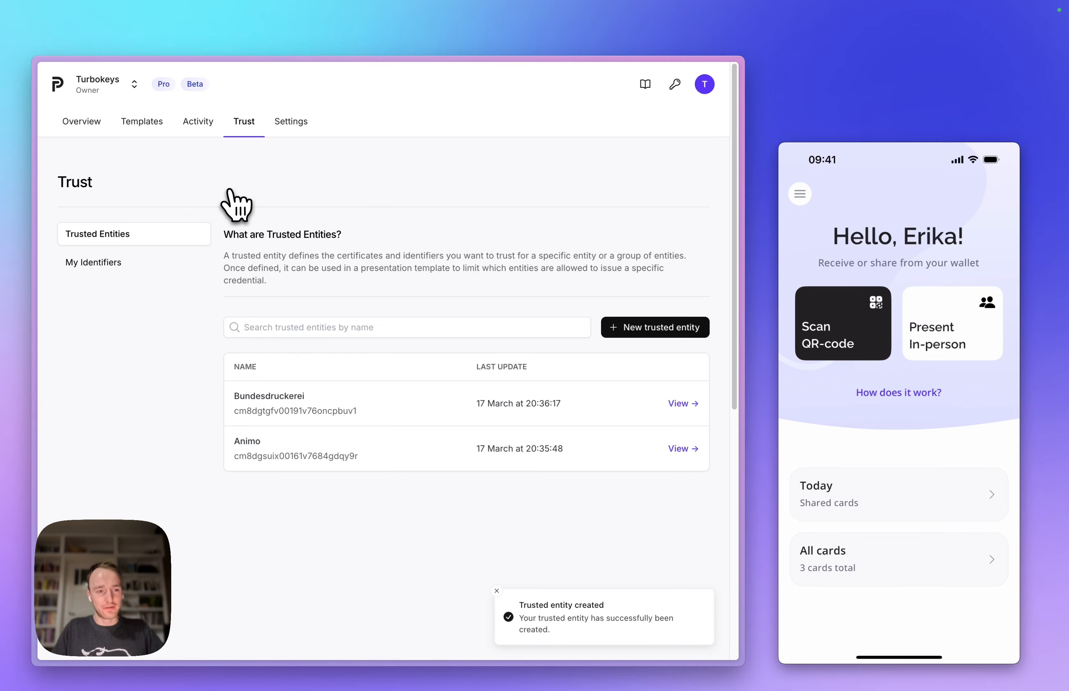
# Return to the new presentation template and add Animo as trusted issuer of the Drivers License credential.
pyautogui.moveTo(35, 237)
pyautogui.click(70, 240)
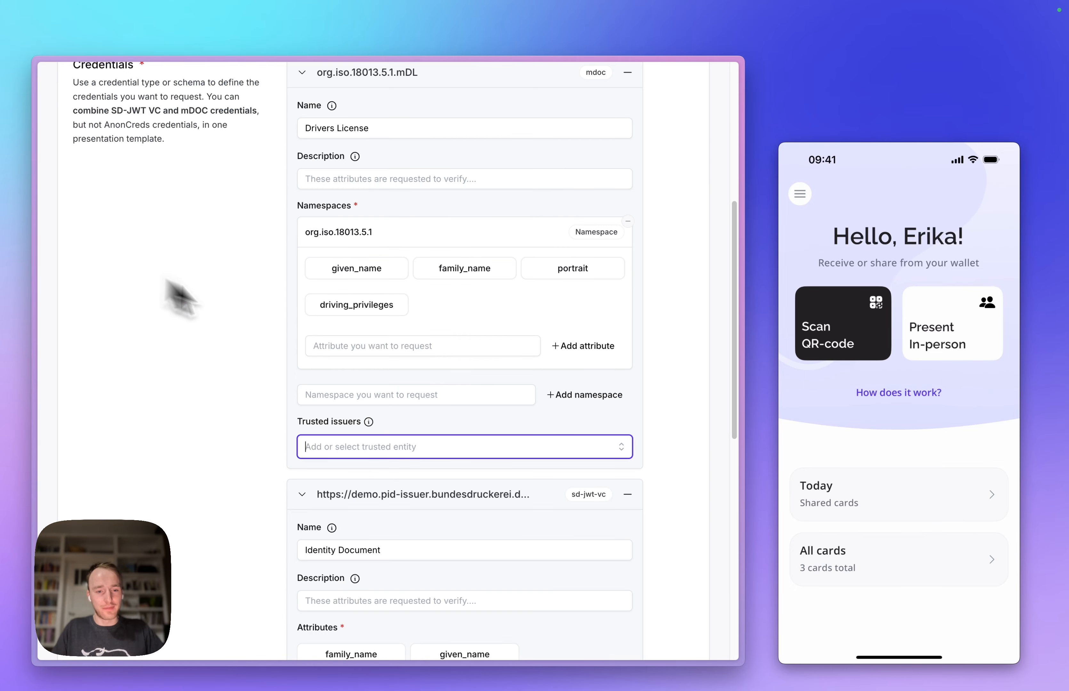
pyautogui.click(394, 446)
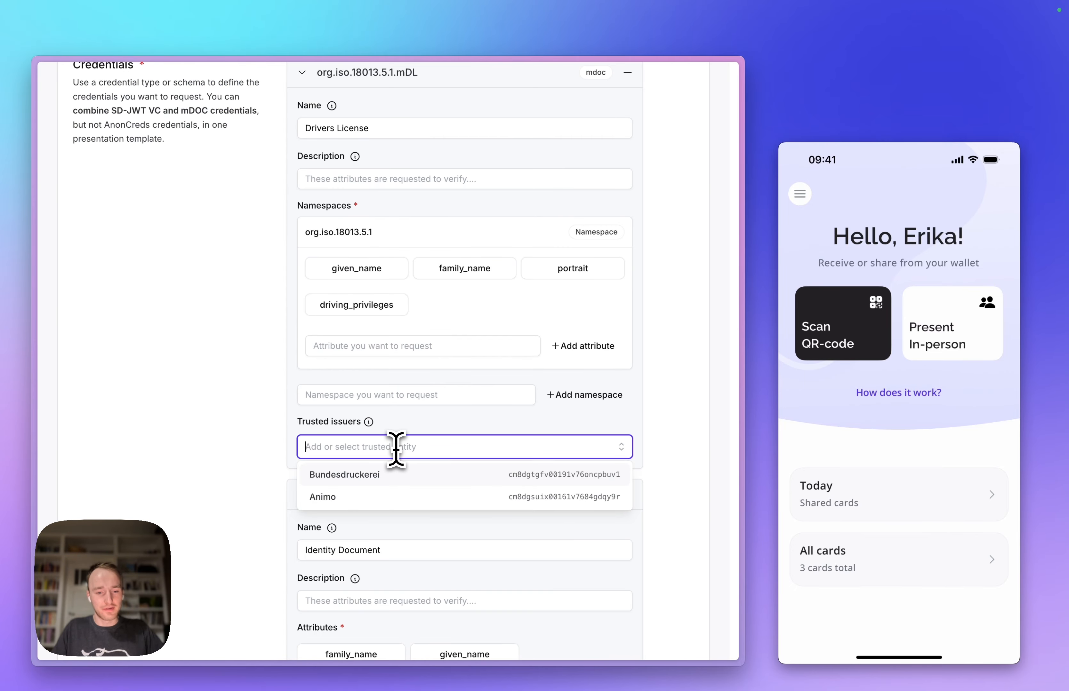
pyautogui.click(374, 496)
pyautogui.scroll(-3, 351, 451)
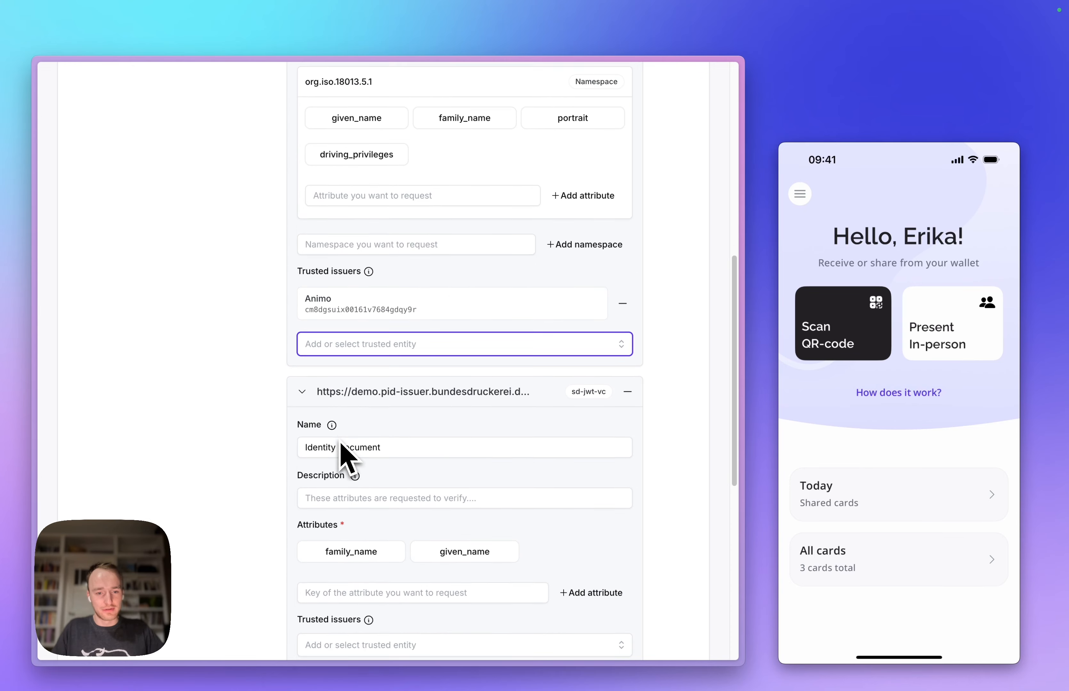
# Add Bundesdruckerei as trusted issuer of the Identity Document credential and create the template.
pyautogui.scroll(-5, 348, 456)
pyautogui.click(354, 375)
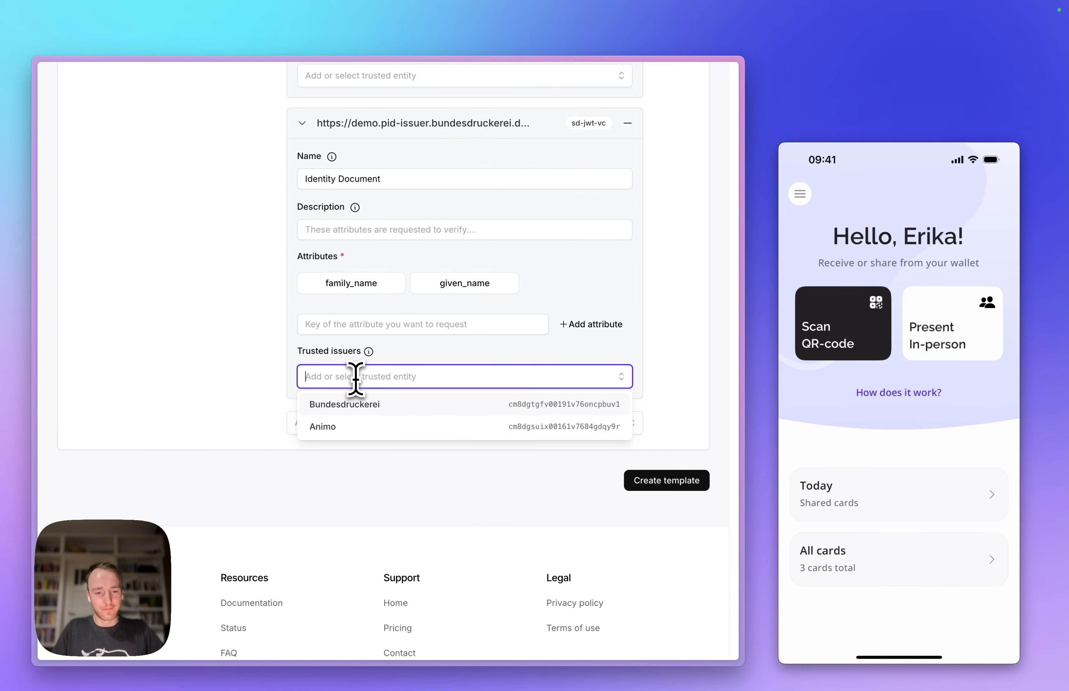
pyautogui.click(345, 406)
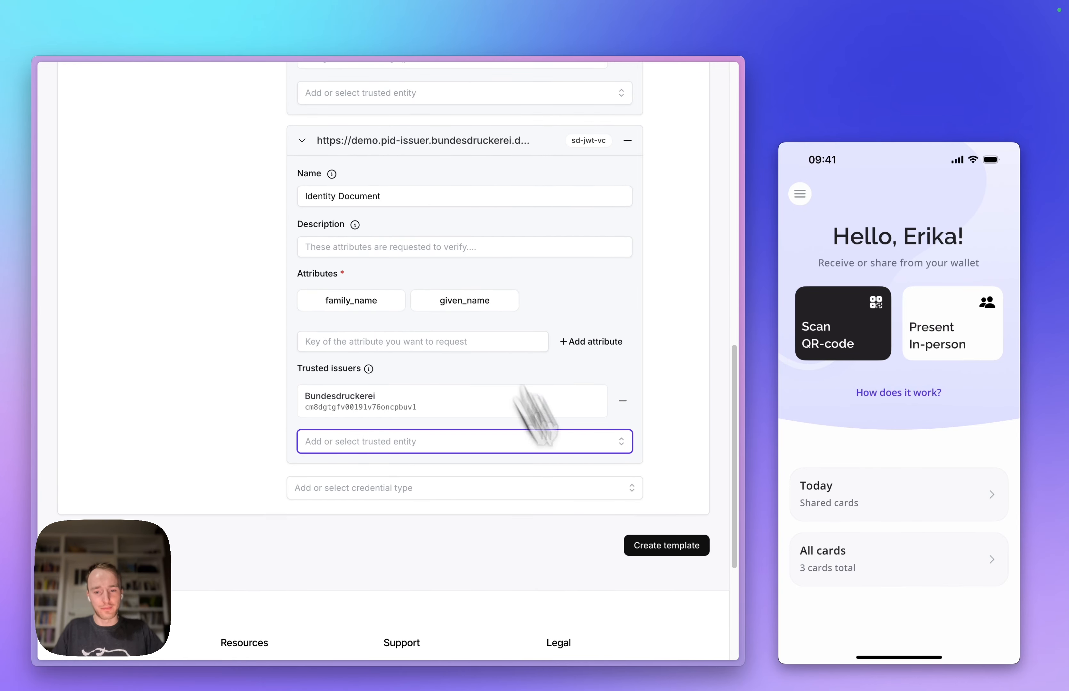
pyautogui.click(676, 555)
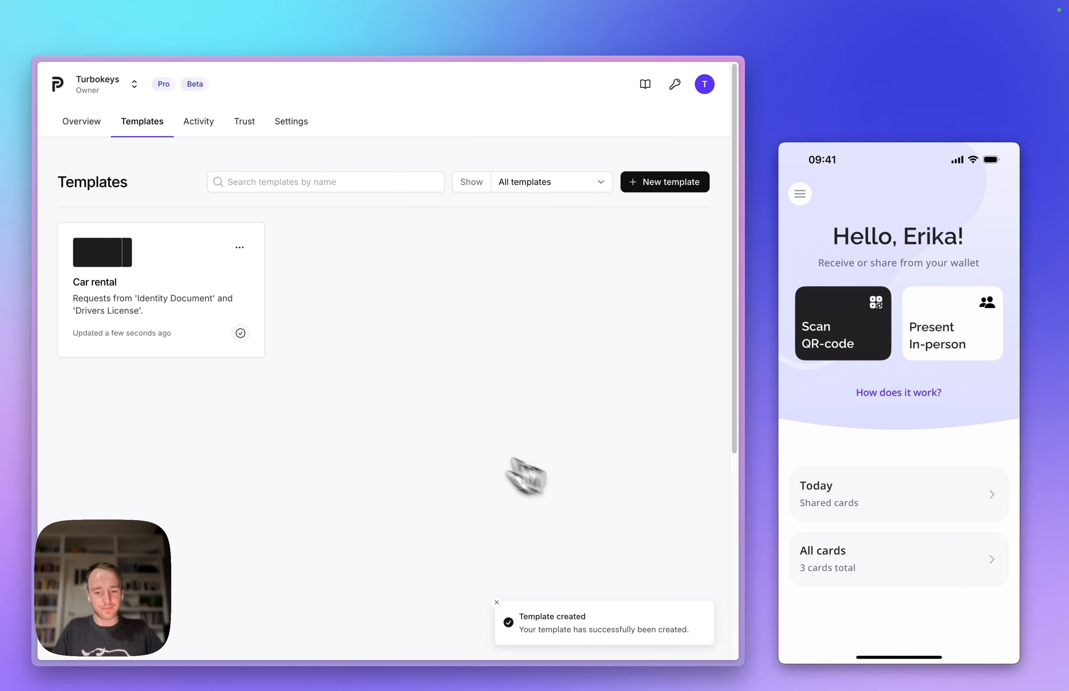
# Open the Car rental template in the API reference and send its Create OpenID4VC verification request.
pyautogui.click(119, 304)
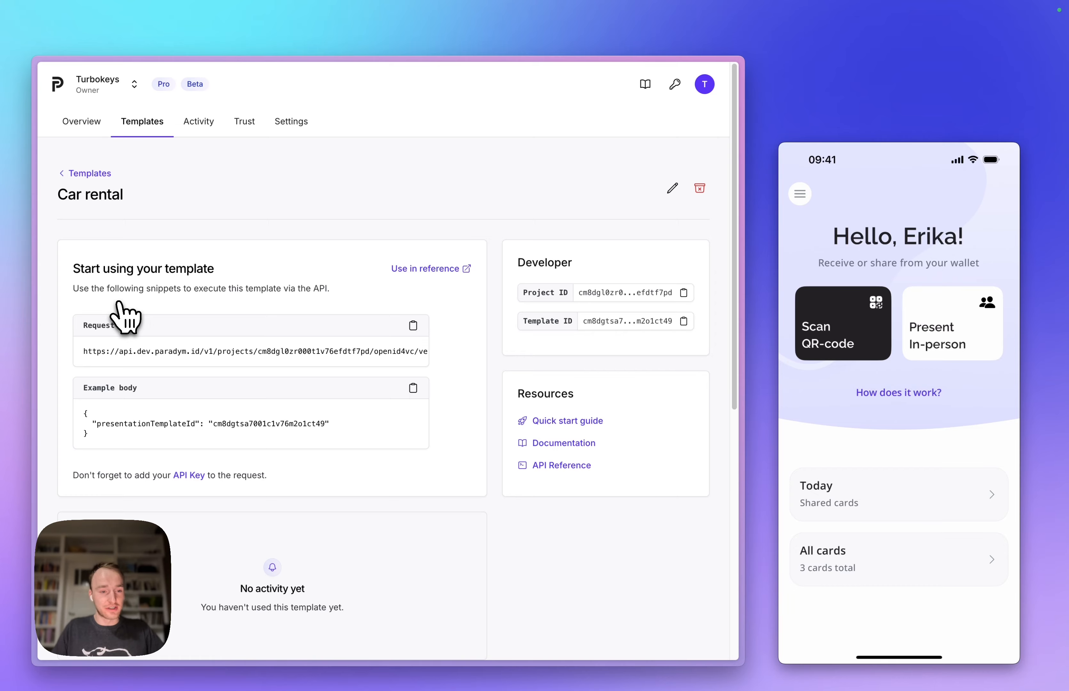
pyautogui.click(438, 268)
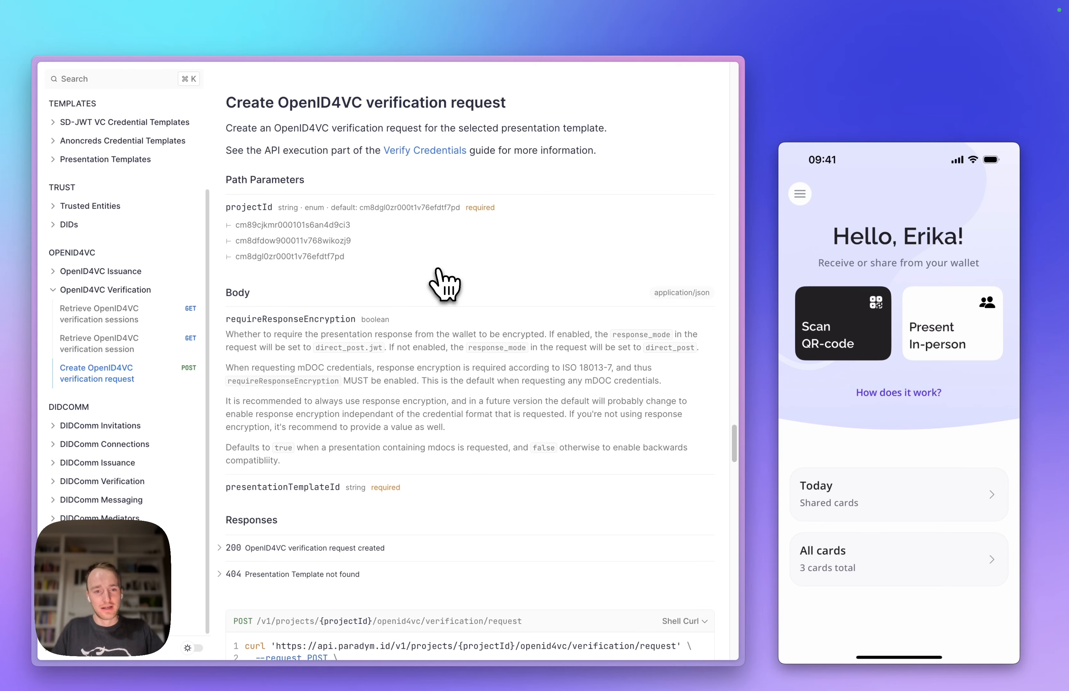
pyautogui.scroll(-1, 629, 398)
pyautogui.scroll(-5, 634, 413)
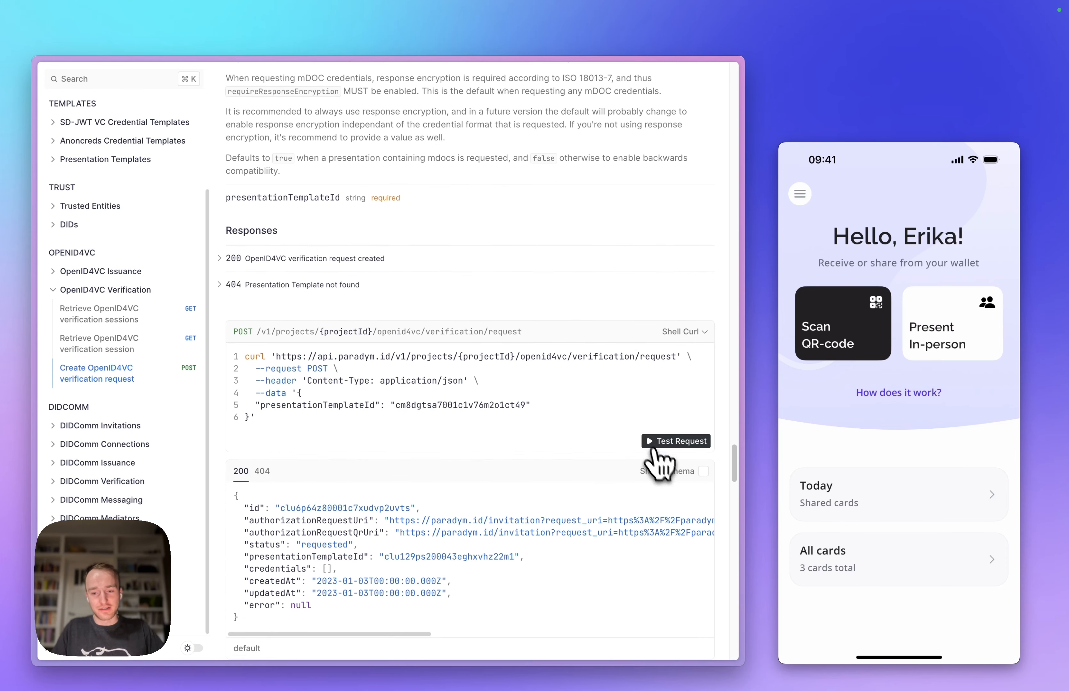
pyautogui.click(671, 443)
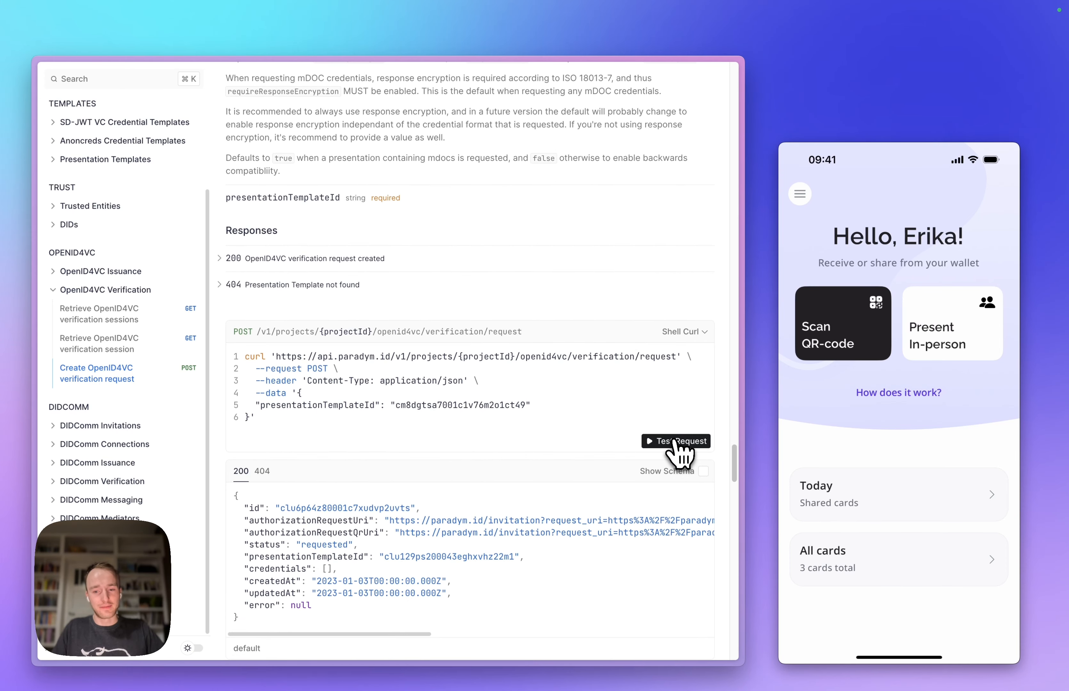
pyautogui.click(544, 114)
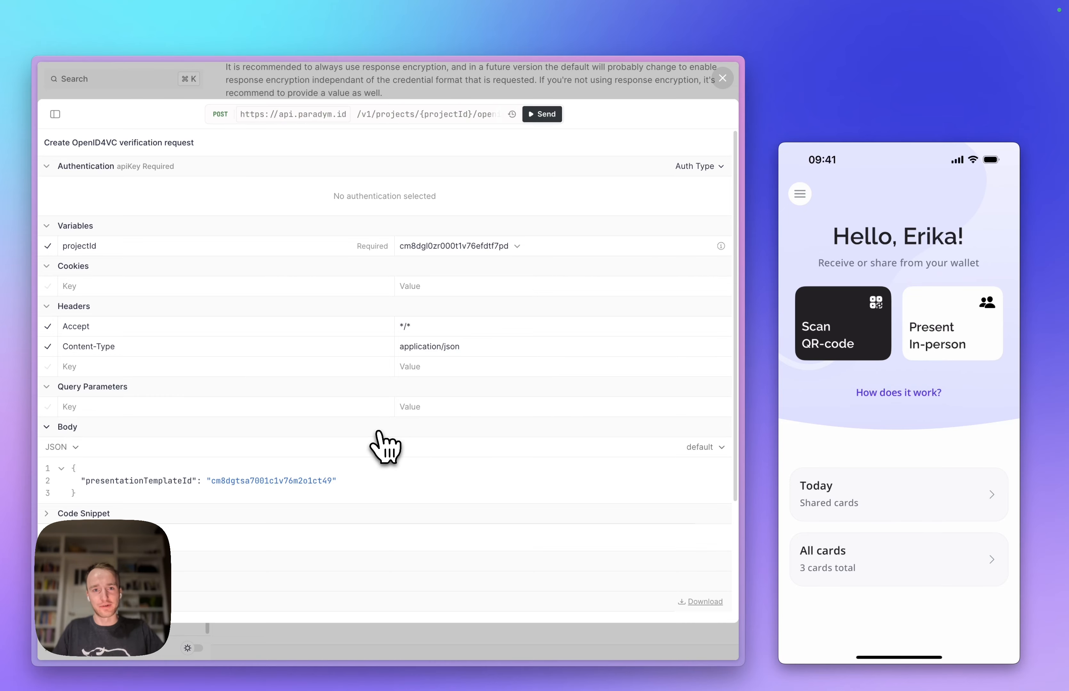
# Copy the full authorizationRequestUri from the response body and open it in a new browser tab.
pyautogui.scroll(-4, 384, 447)
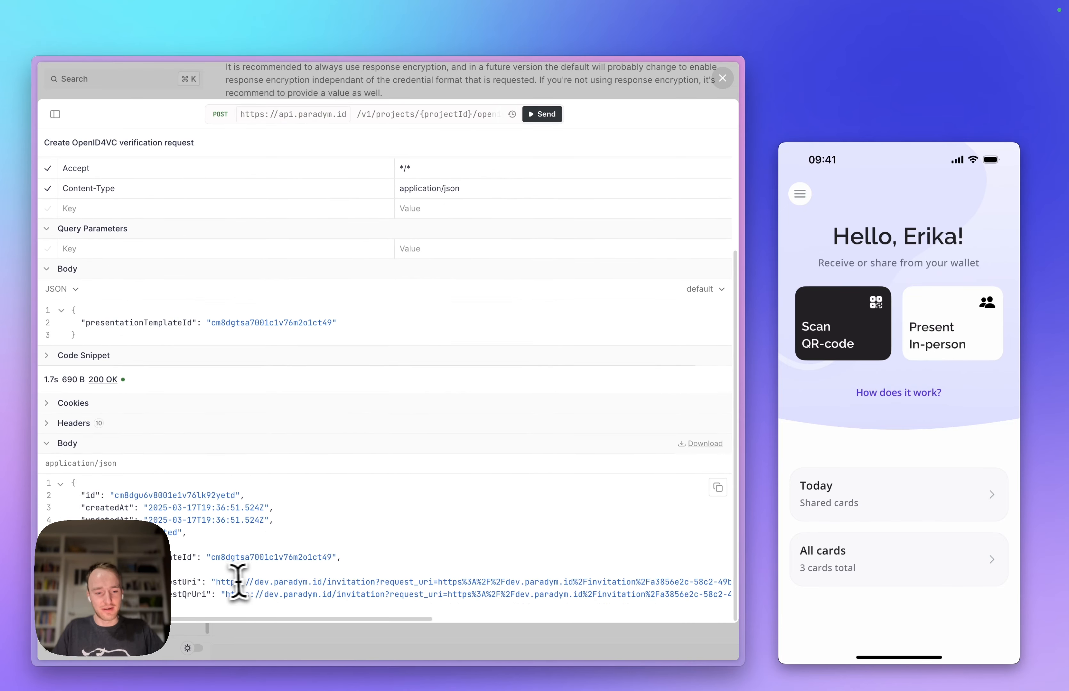
pyautogui.moveTo(217, 582); pyautogui.dragTo(336, 580)
pyautogui.hscroll(10, 337, 584)
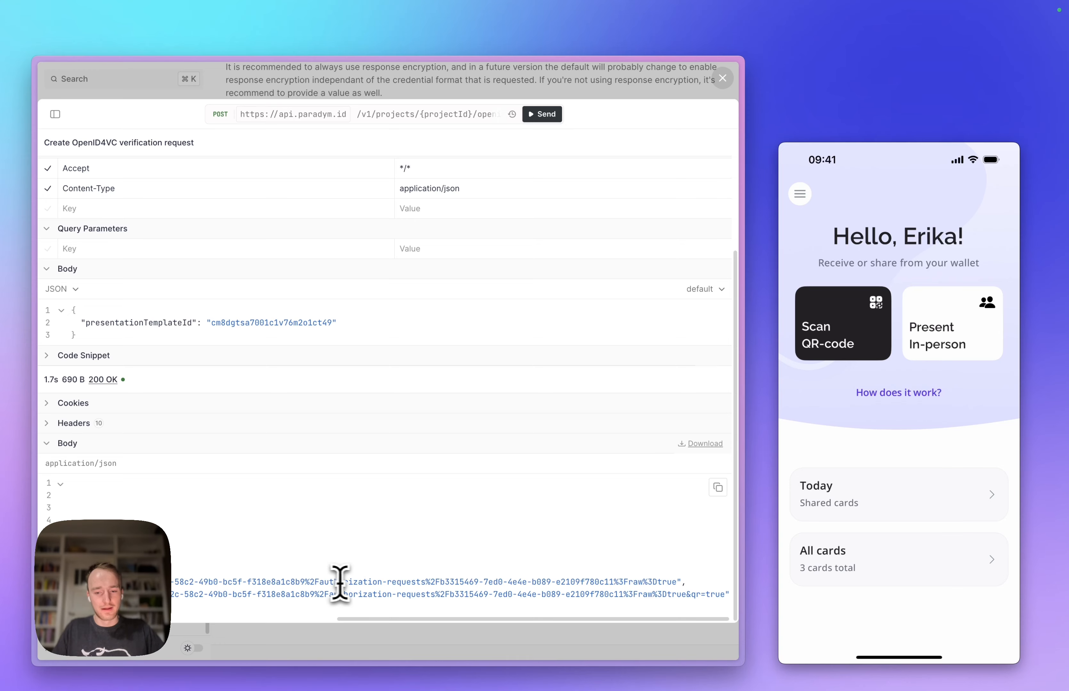
pyautogui.keyDown('shift'); pyautogui.click(675, 582); pyautogui.keyUp('shift')
pyautogui.press('super+c')
pyautogui.press('super+t')
pyautogui.press('super+v')
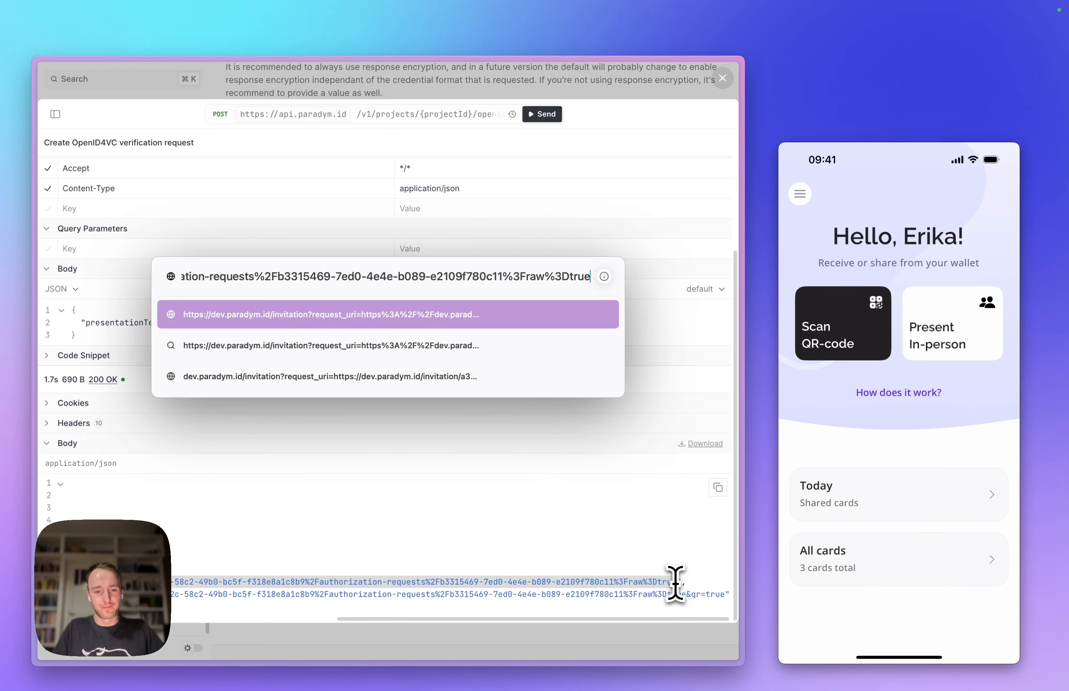
pyautogui.press('Return')
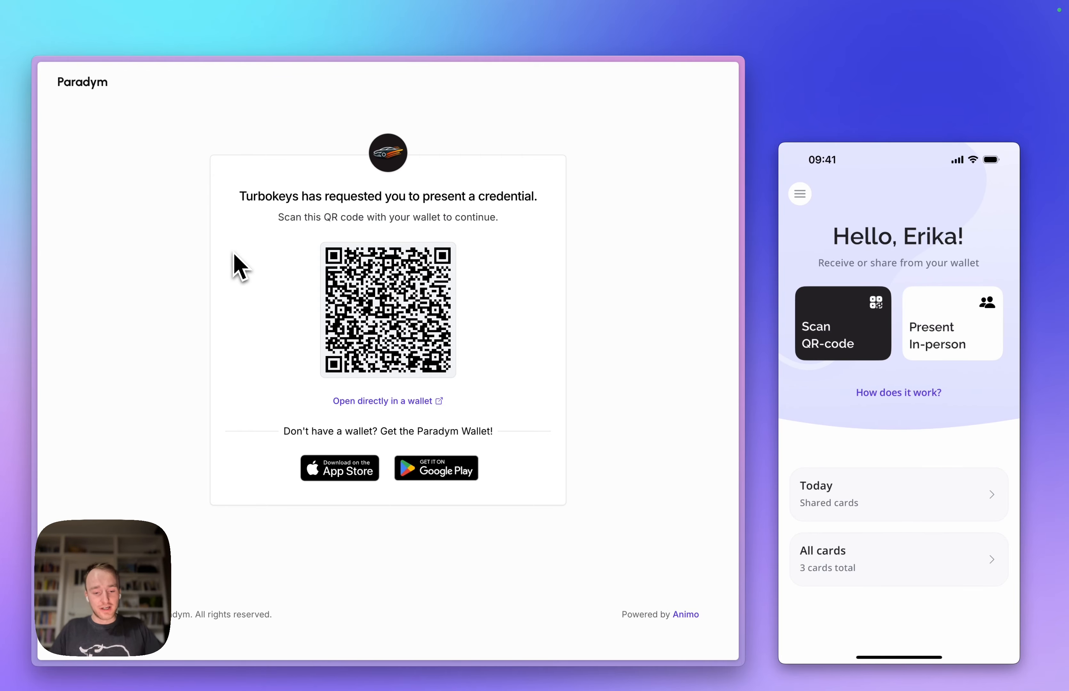
# Return to the Car rental template page and copy the ID of its Verify credential activity entry.
pyautogui.hotkey('ctrl', 'Tab')
pyautogui.moveTo(35, 239)
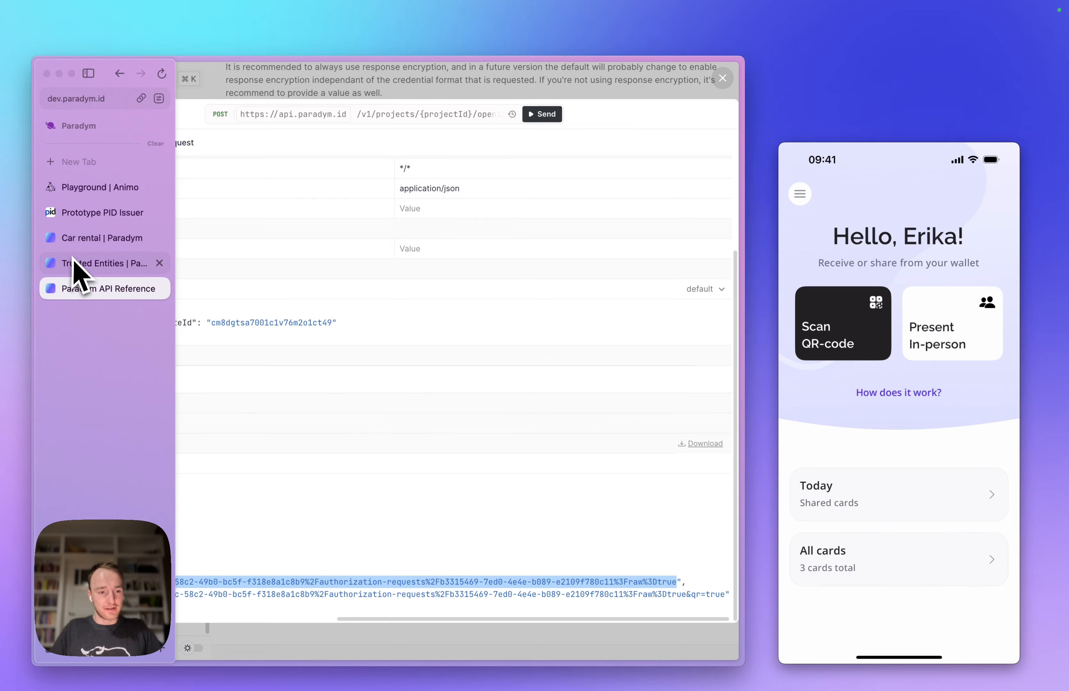
pyautogui.click(85, 239)
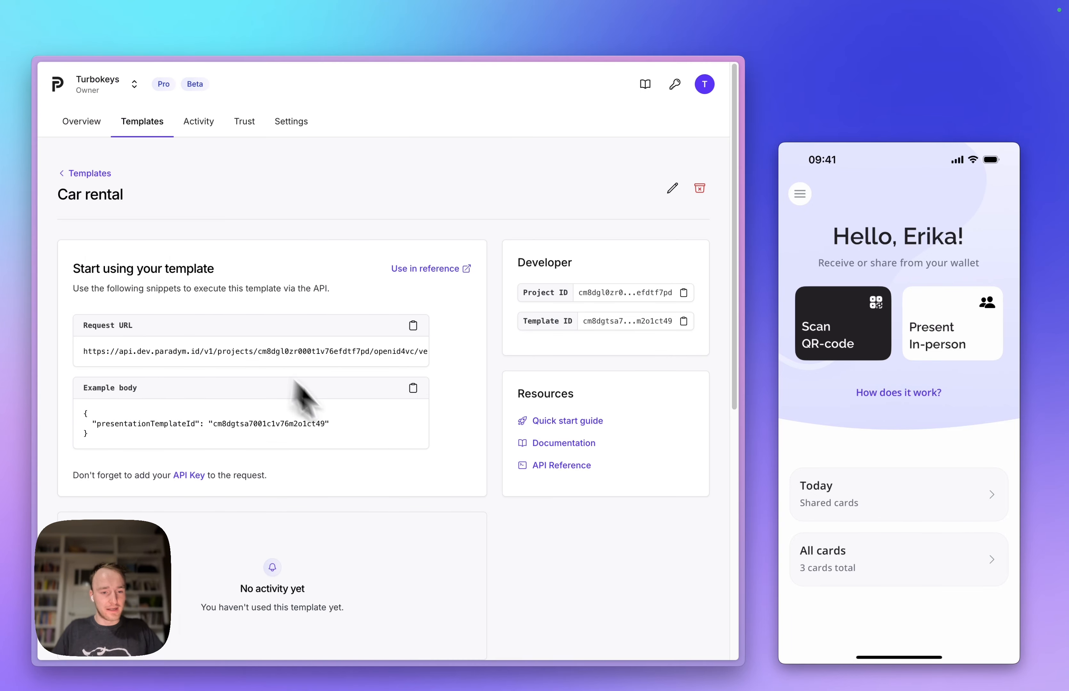
pyautogui.scroll(-3, 355, 467)
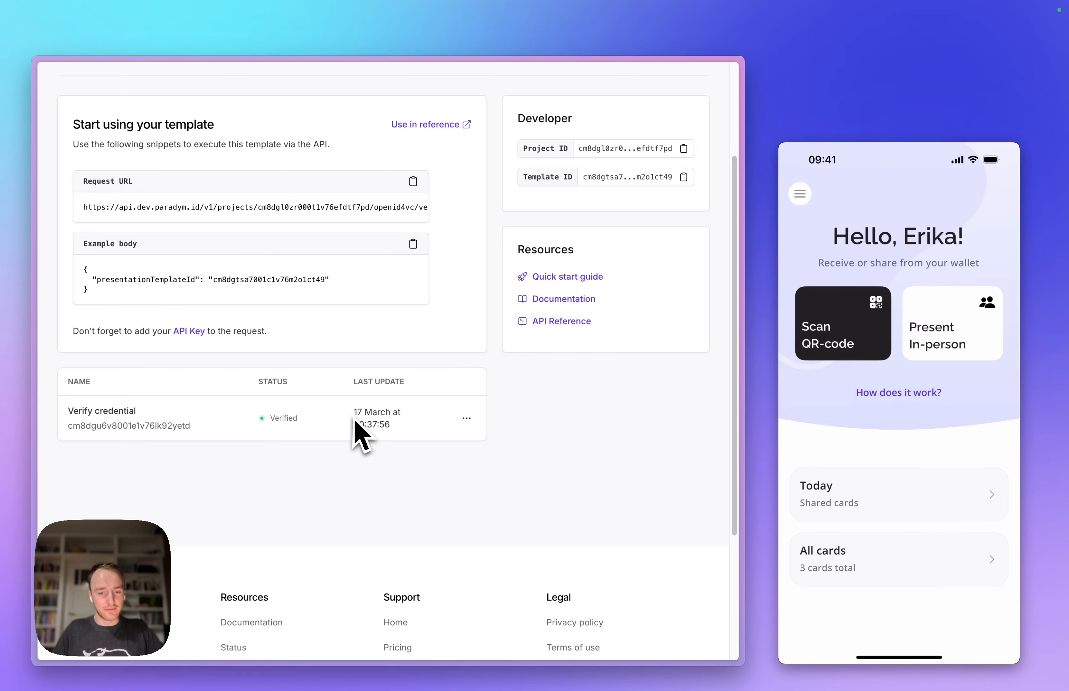
pyautogui.doubleClick(151, 426)
pyautogui.scroll(2, 278, 437)
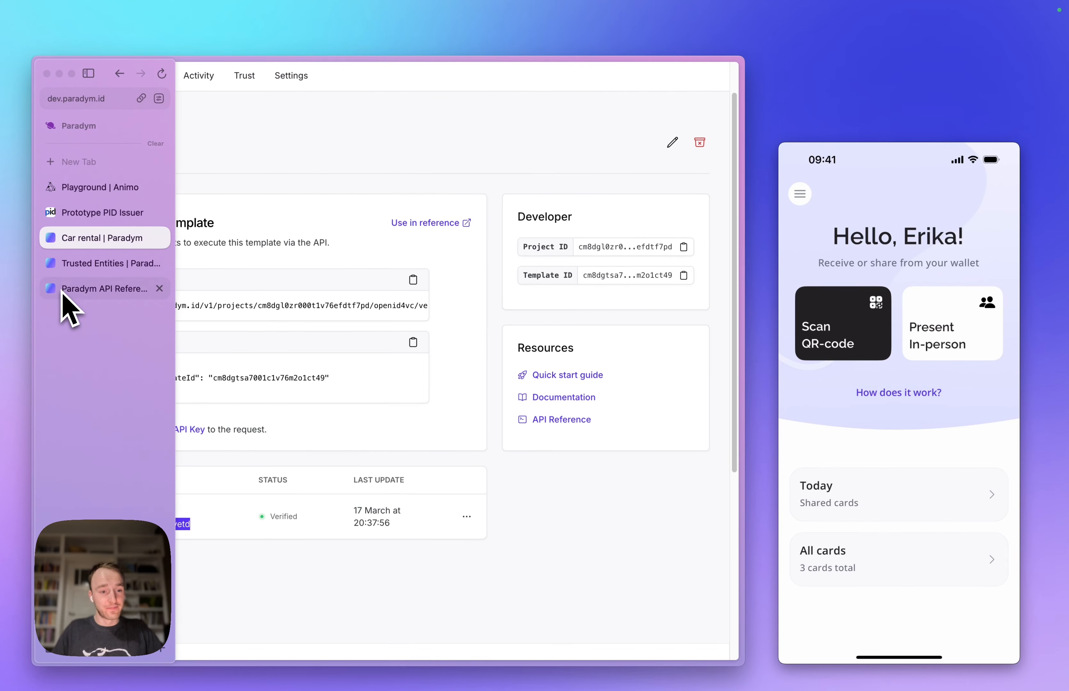
# Switch to the API reference and send the Retrieve OpenID4VC verification session request with the copied ID as openId4VcVerificationId.
pyautogui.click(64, 294)
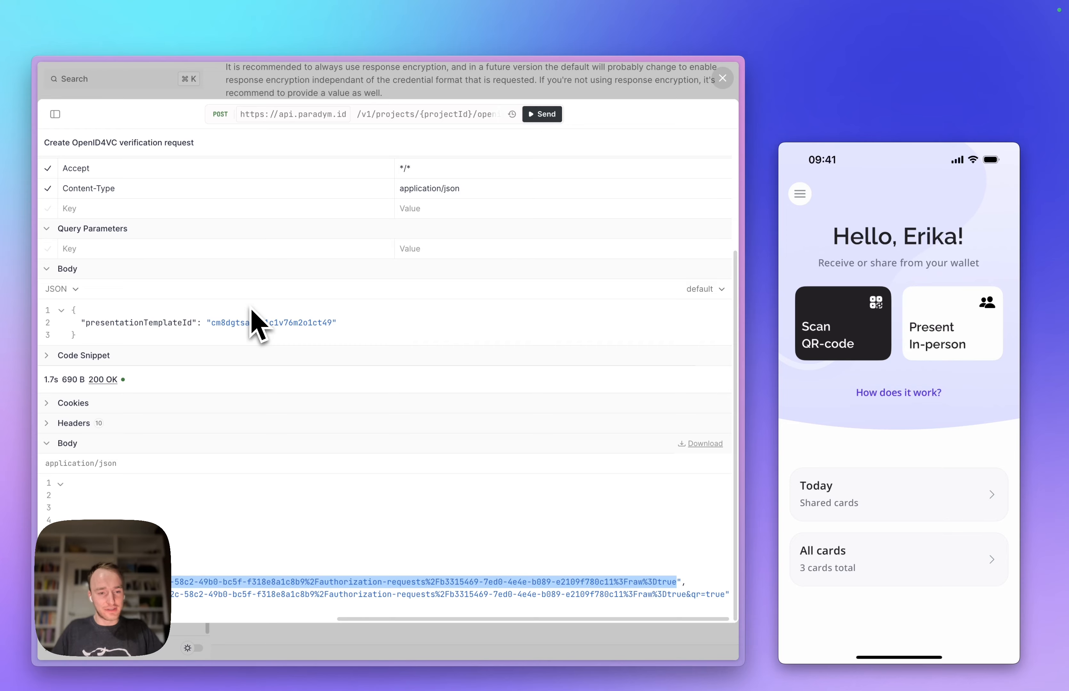
pyautogui.click(55, 114)
pyautogui.scroll(-2, 74, 269)
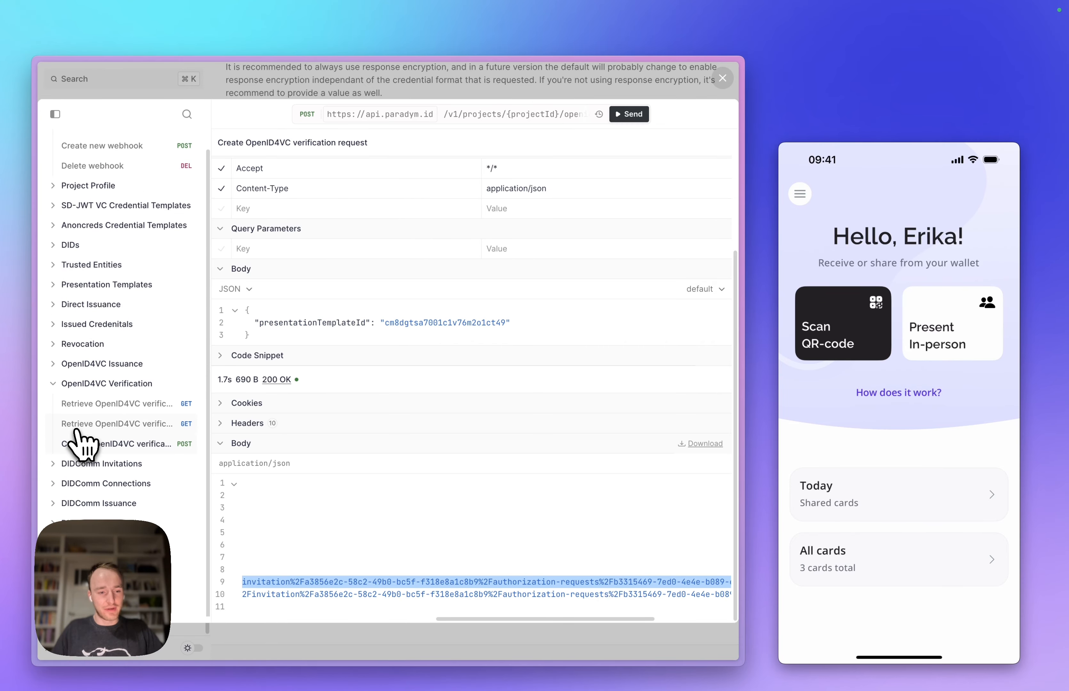
pyautogui.click(91, 426)
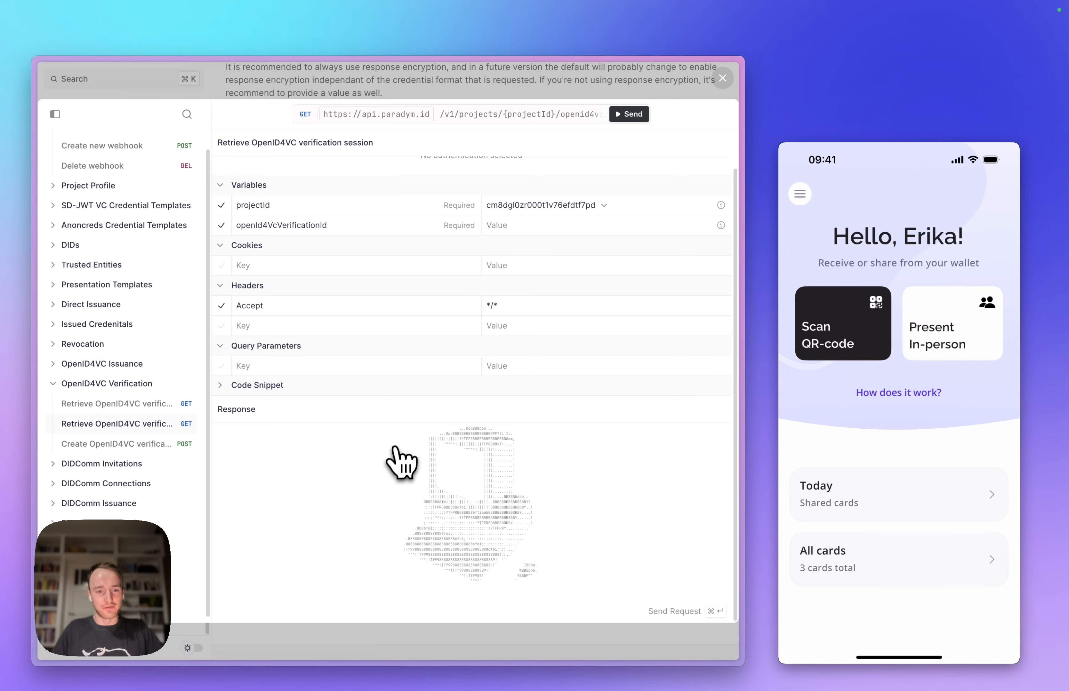
pyautogui.click(534, 267)
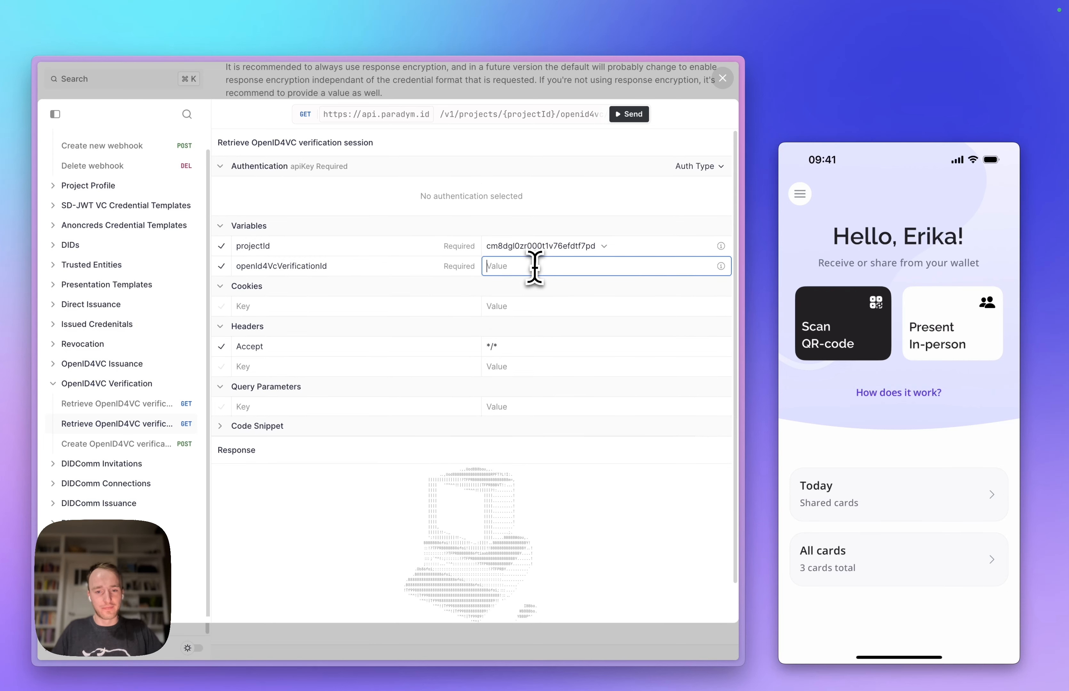
pyautogui.click(629, 113)
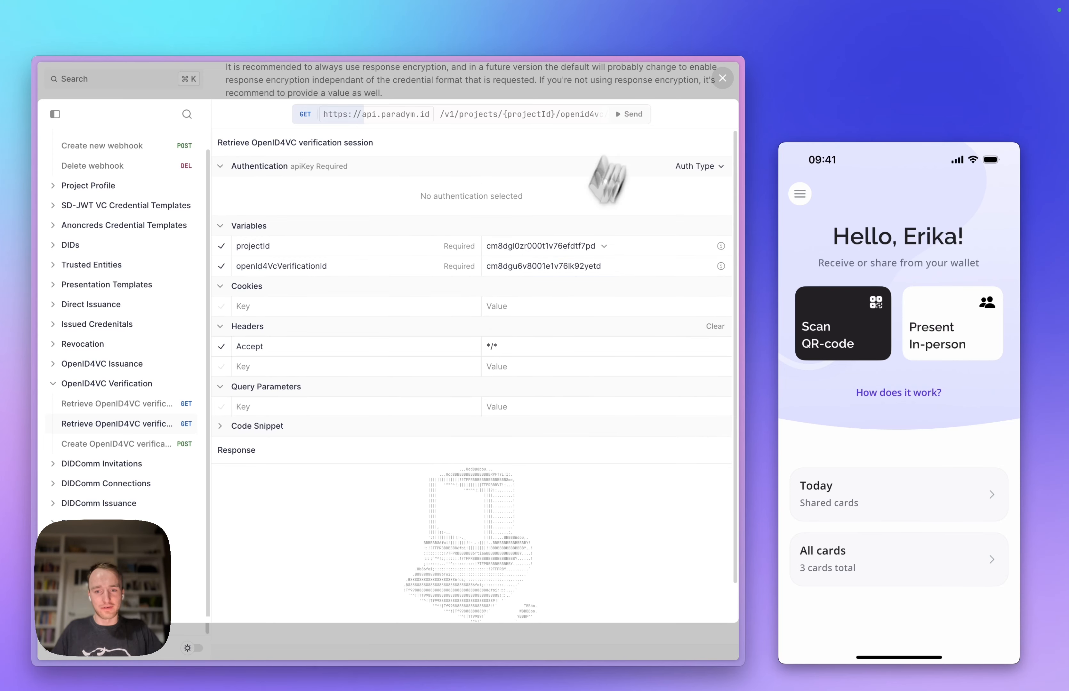
# Examine the session response body for the verification status, the mdoc portrait attribute and the name fields of the sd-jwt-vc credential.
pyautogui.scroll(-2, 526, 395)
pyautogui.scroll(-8, 526, 395)
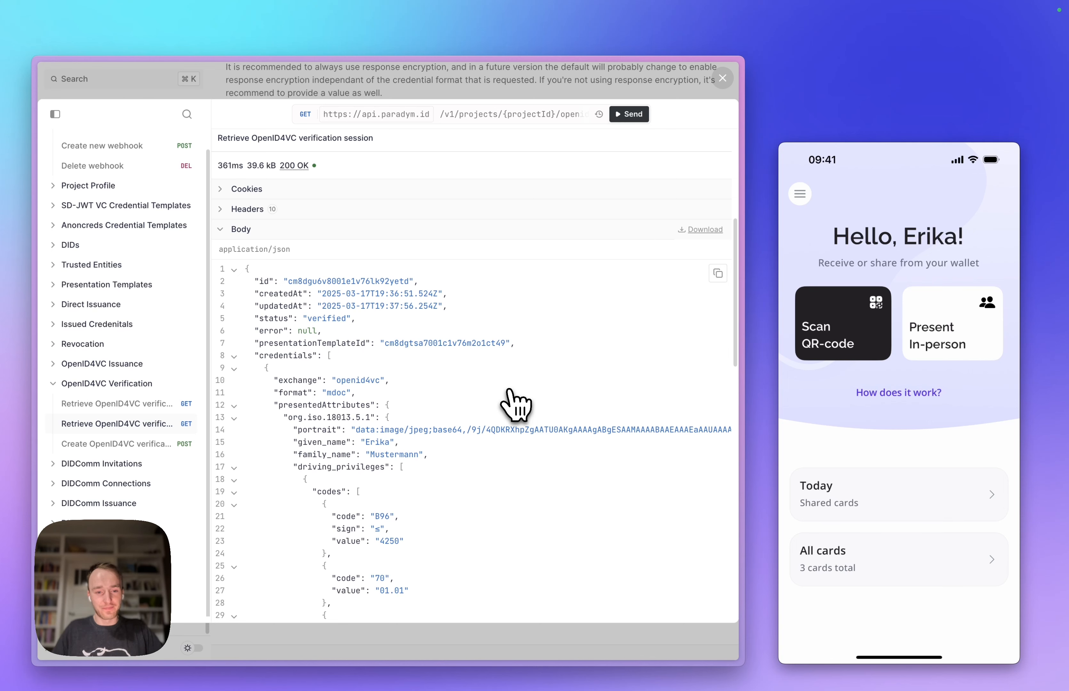
pyautogui.moveTo(259, 319); pyautogui.dragTo(356, 318)
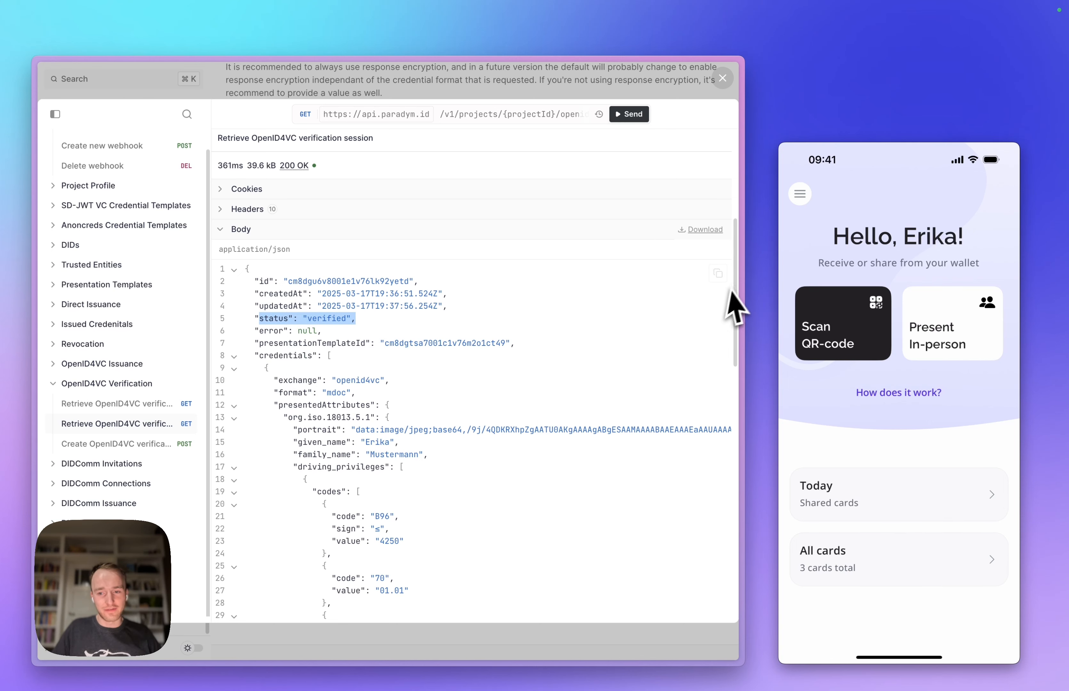
pyautogui.scroll(-5, 734, 308)
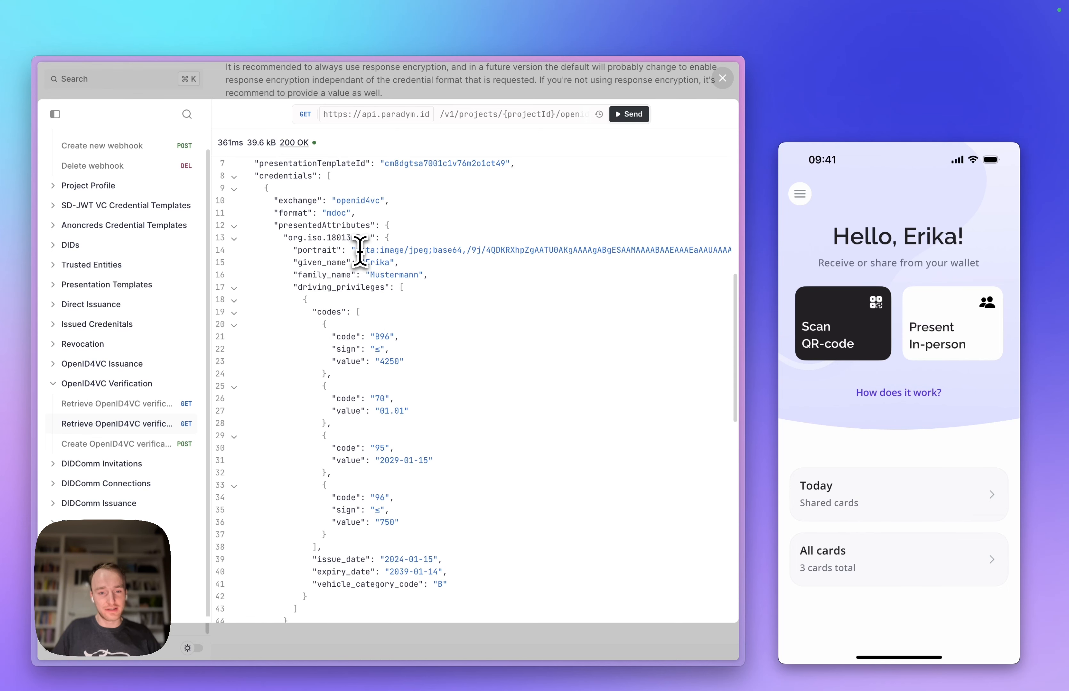
pyautogui.moveTo(357, 250); pyautogui.dragTo(496, 250)
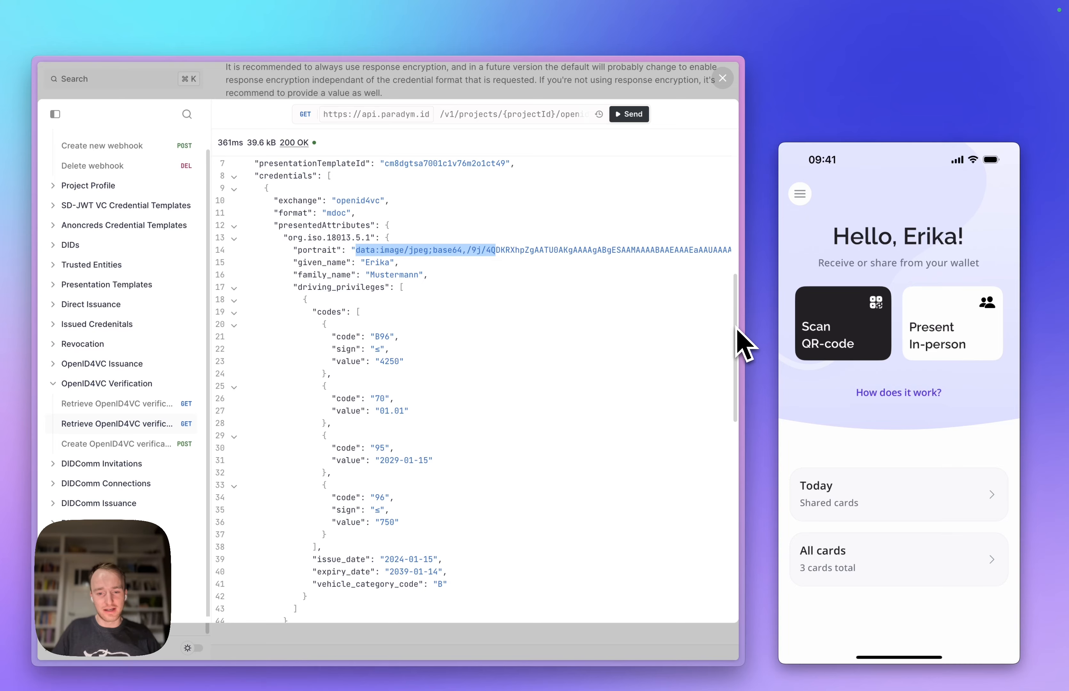
pyautogui.moveTo(737, 329); pyautogui.dragTo(744, 503)
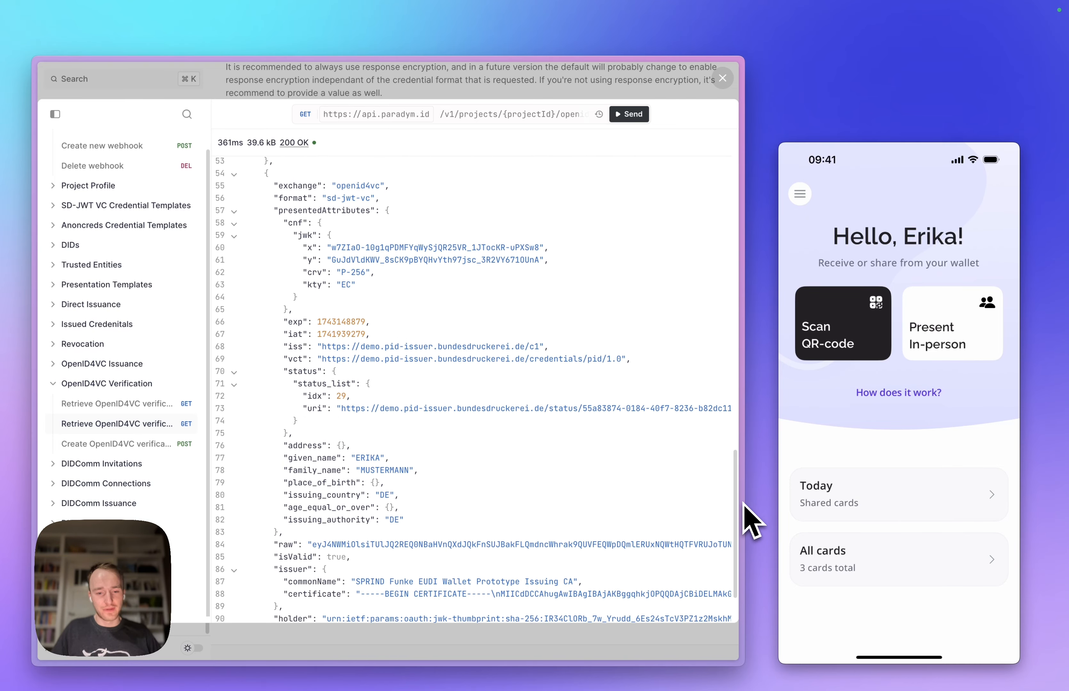
pyautogui.moveTo(283, 458); pyautogui.dragTo(418, 470)
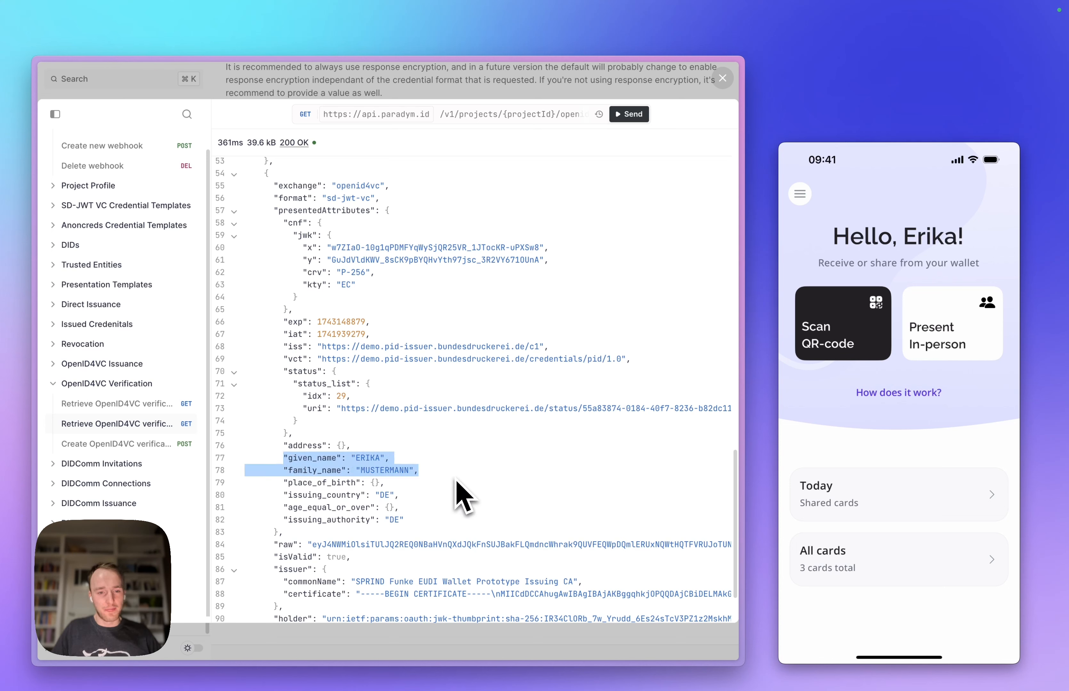